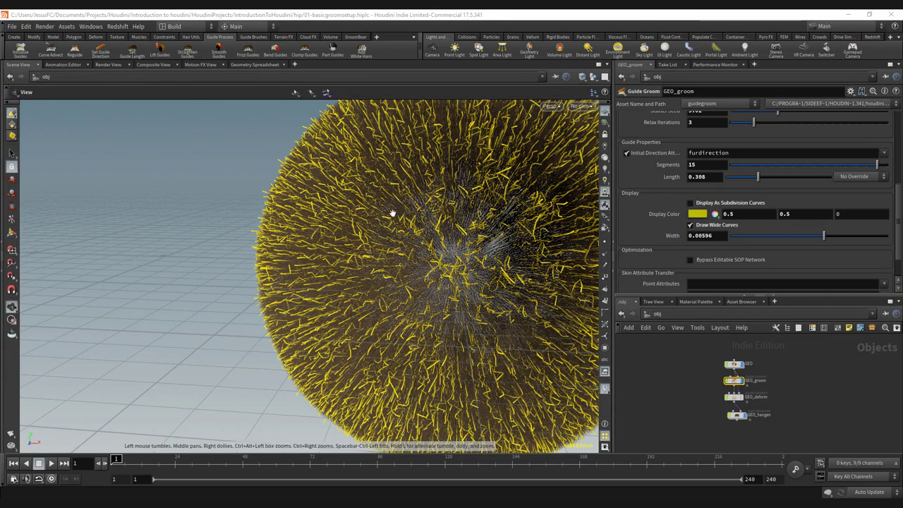
# Enter the groom network of GEO_groom and look at the override options for the Frizz operation's Frequency.
pyautogui.keyDown('alt'); pyautogui.moveTo(390, 211); pyautogui.dragTo(369, 222, button='right'); pyautogui.keyUp('alt')
pyautogui.keyDown('alt'); pyautogui.moveTo(369, 221); pyautogui.dragTo(281, 249, button='middle'); pyautogui.keyUp('alt')
pyautogui.keyDown('alt'); pyautogui.moveTo(280, 249); pyautogui.dragTo(325, 263, button='right'); pyautogui.keyUp('alt')
pyautogui.doubleClick(734, 381)
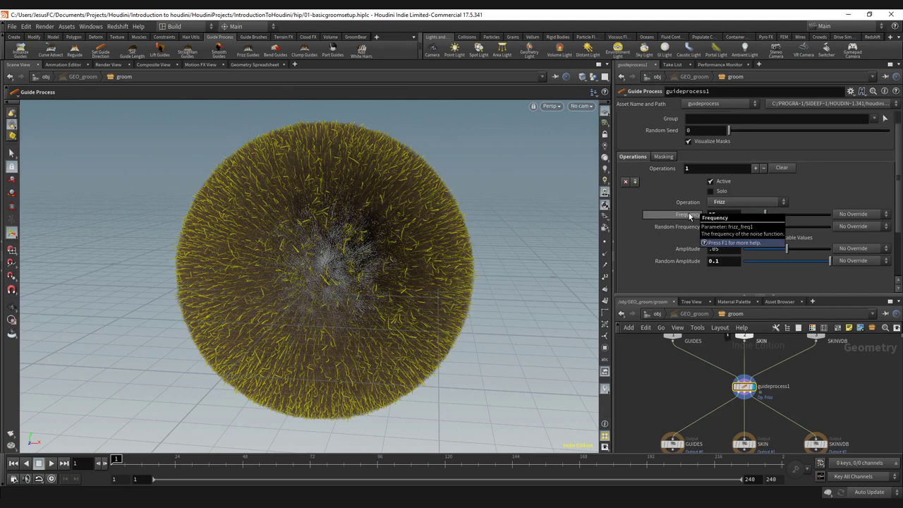
pyautogui.click(856, 213)
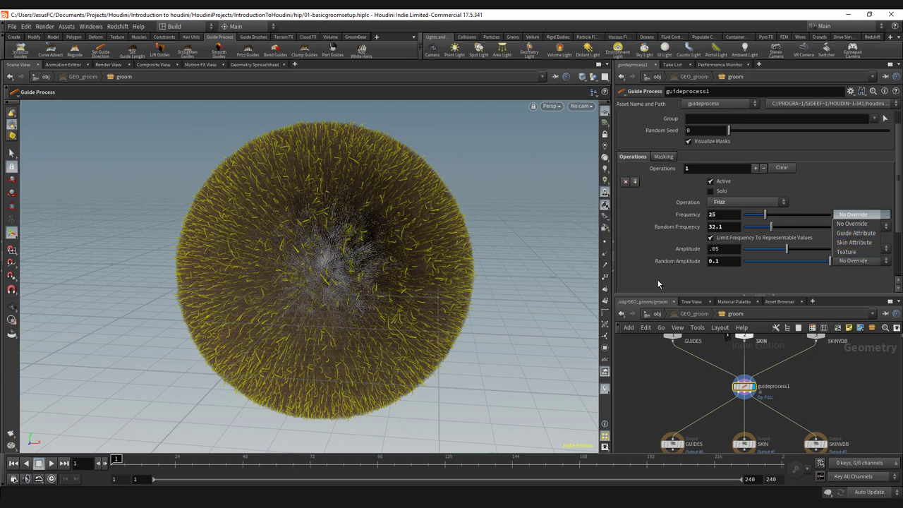
# Hide the GEO_hairgen object at the object level and reopen the masking settings of guideprocess1 inside GEO_groom.
pyautogui.click(660, 313)
pyautogui.click(660, 313)
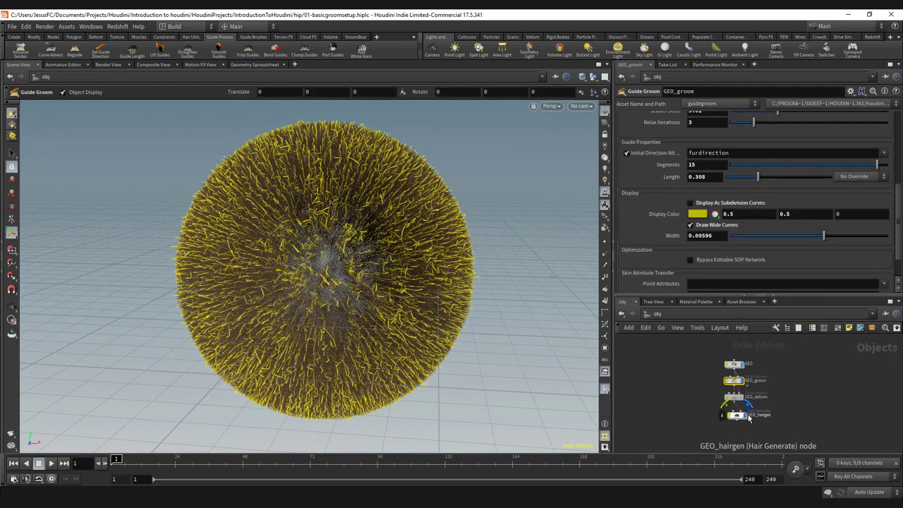
pyautogui.click(749, 417)
pyautogui.doubleClick(733, 379)
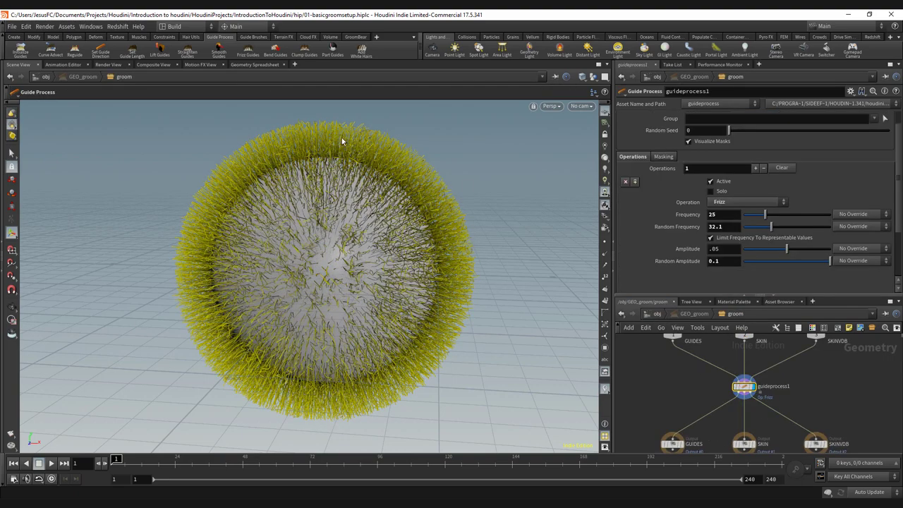
pyautogui.click(663, 157)
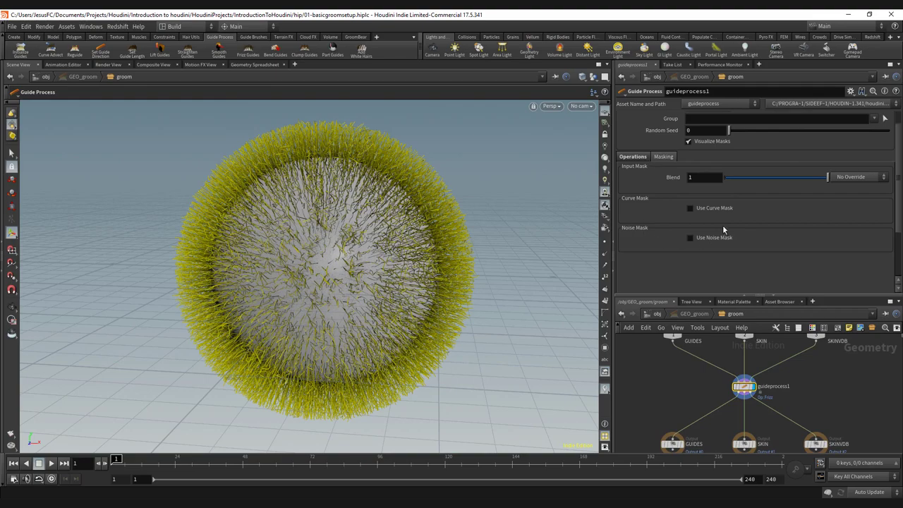
pyautogui.keyDown('alt'); pyautogui.moveTo(471, 150); pyautogui.dragTo(464, 183, button='right'); pyautogui.keyUp('alt')
pyautogui.keyDown('alt'); pyautogui.moveTo(463, 183); pyautogui.dragTo(529, 148, button='middle'); pyautogui.keyUp('alt')
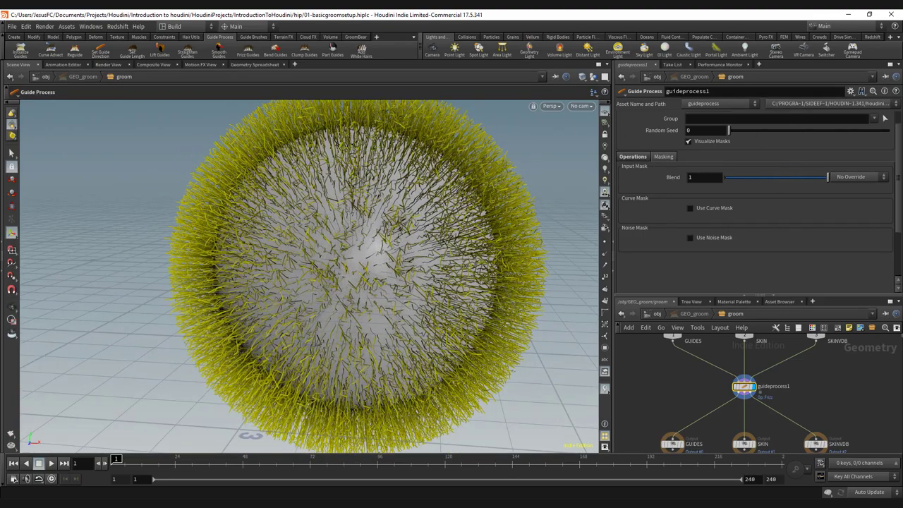
# Try lower Blend values for the input mask, restore it to 1, and look at its override options.
pyautogui.moveTo(811, 183); pyautogui.dragTo(829, 176)
pyautogui.click(634, 157)
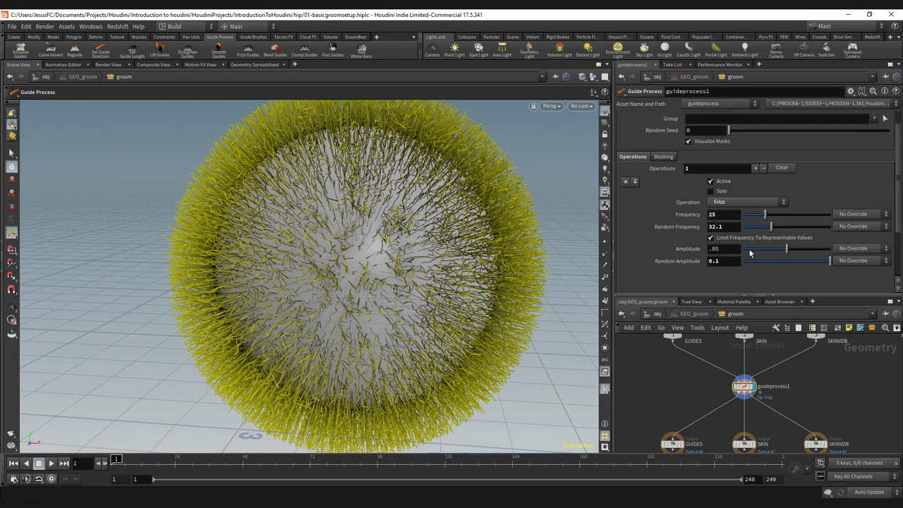
pyautogui.click(664, 157)
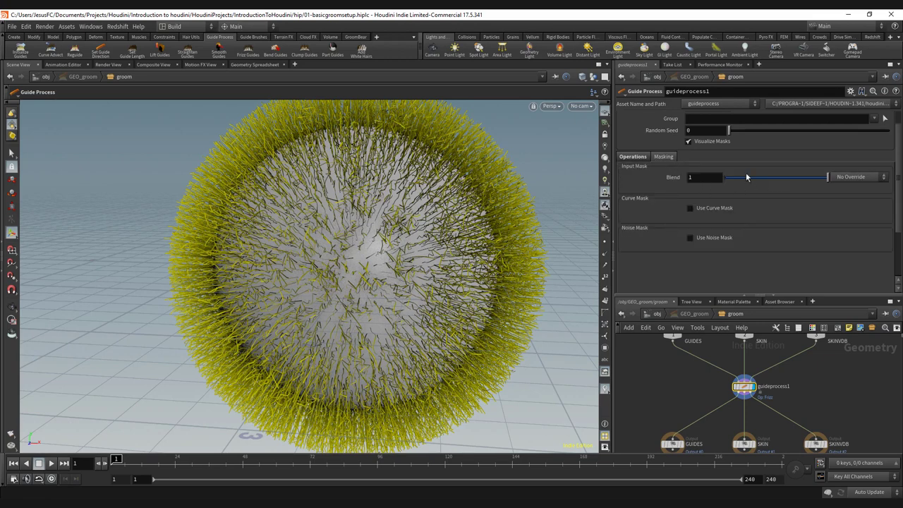
pyautogui.click(633, 156)
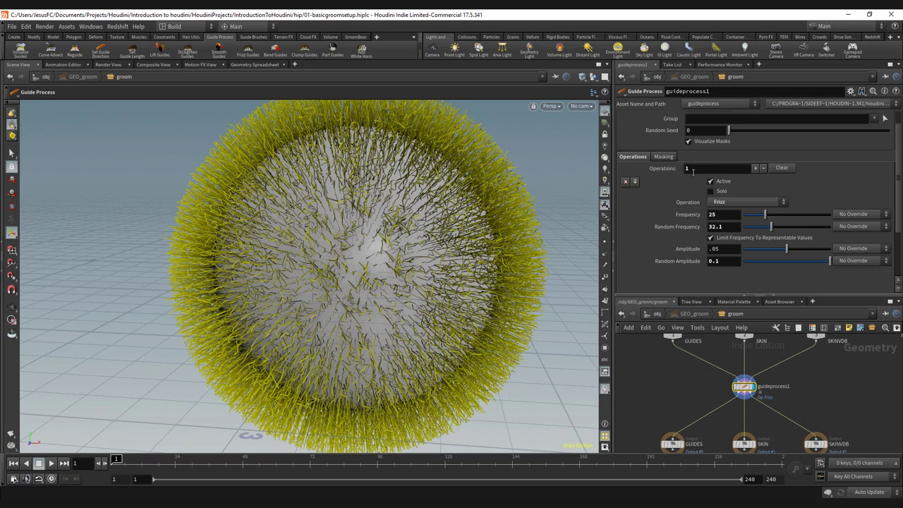
pyautogui.click(664, 158)
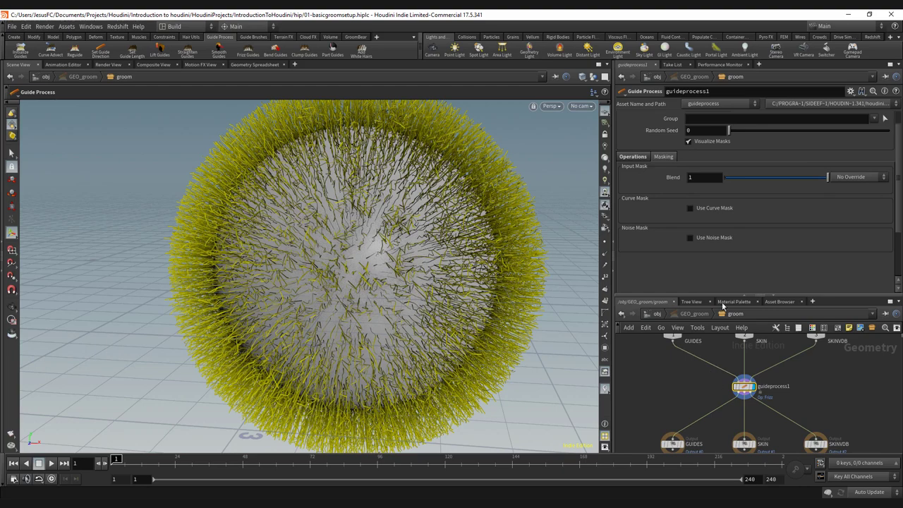
pyautogui.moveTo(790, 184); pyautogui.dragTo(844, 188)
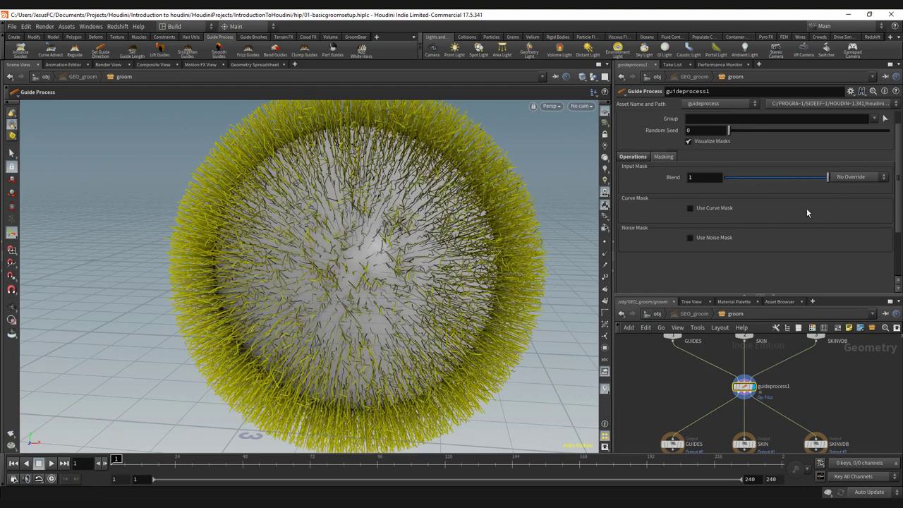
pyautogui.click(854, 179)
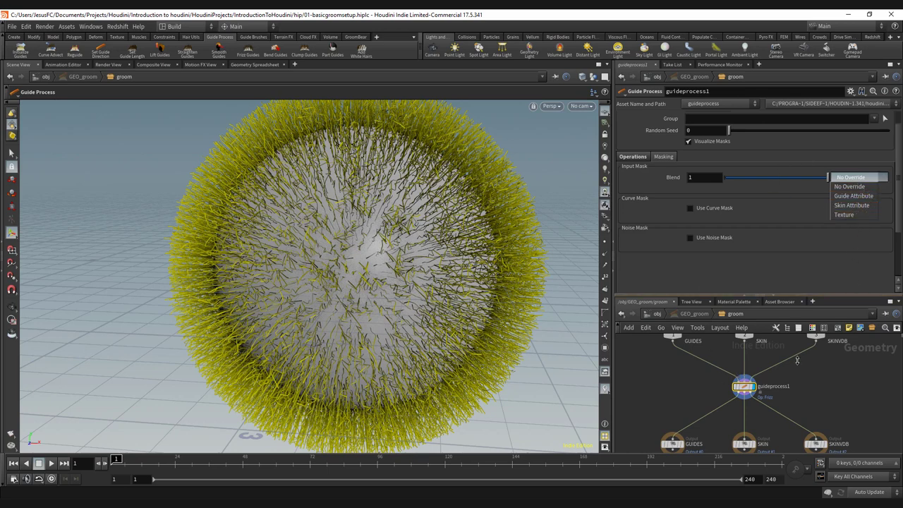
pyautogui.click(839, 386)
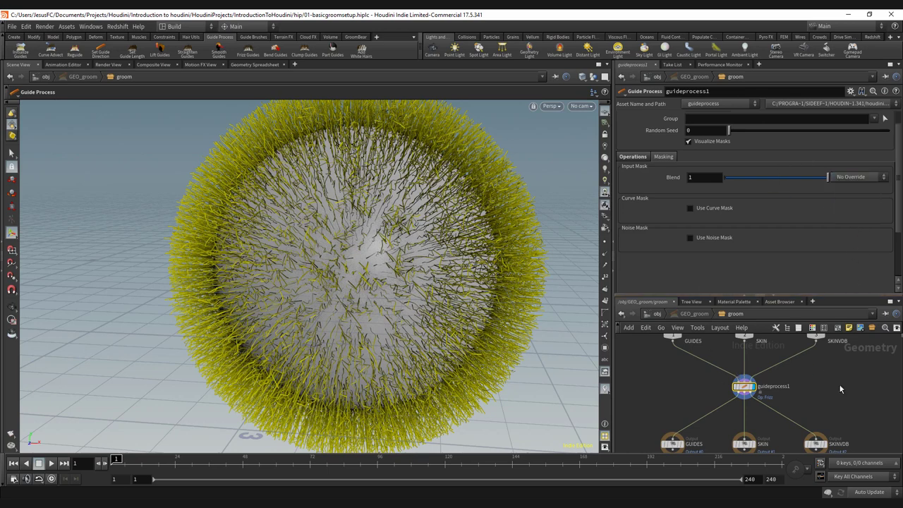
# Try the curve mask and the noise mask in turn on guideprocess1, leaving only the curve mask enabled.
pyautogui.click(690, 208)
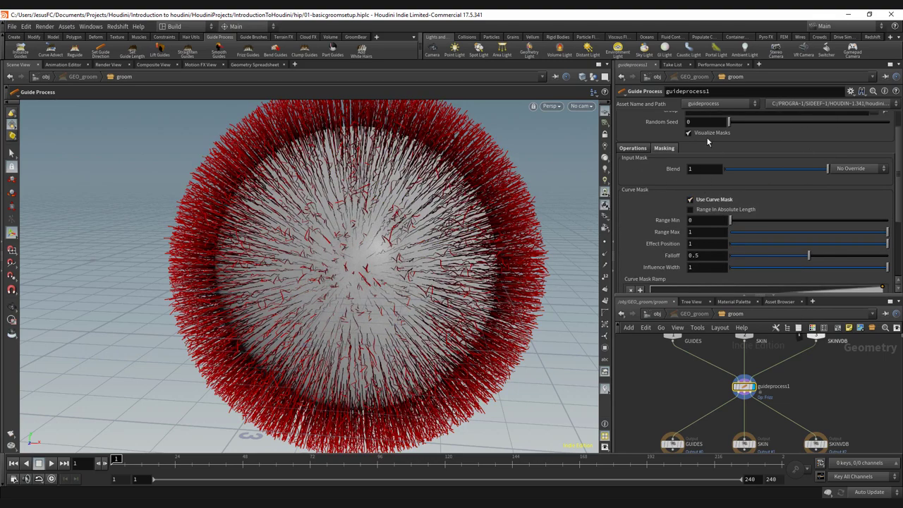
pyautogui.click(698, 202)
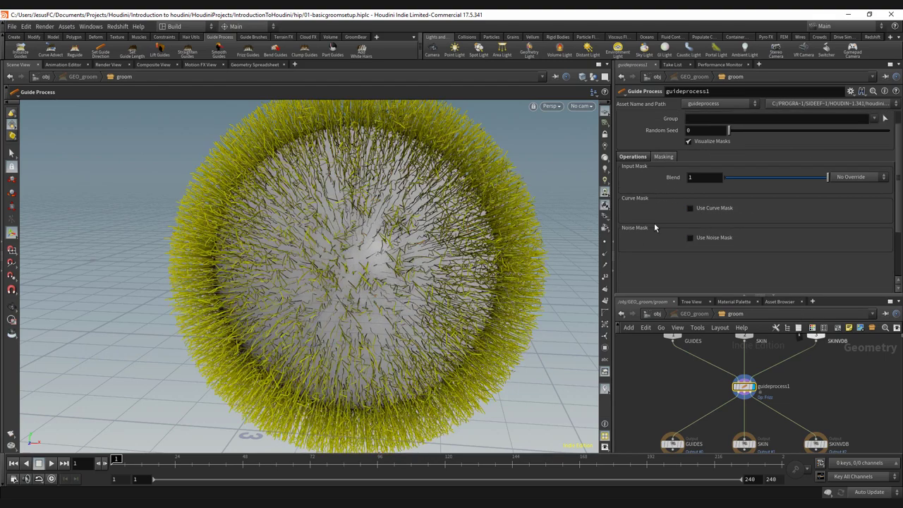
pyautogui.click(690, 208)
pyautogui.click(698, 204)
pyautogui.click(698, 238)
pyautogui.click(690, 238)
pyautogui.click(705, 206)
# Turn mask visualization off and back on to compare, and examine the mask colours along the guides.
pyautogui.click(689, 132)
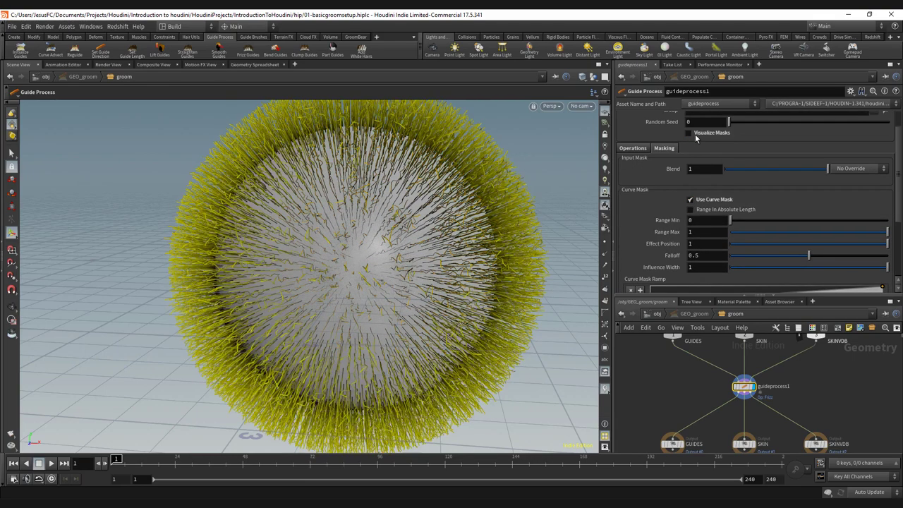
pyautogui.click(696, 134)
pyautogui.click(690, 134)
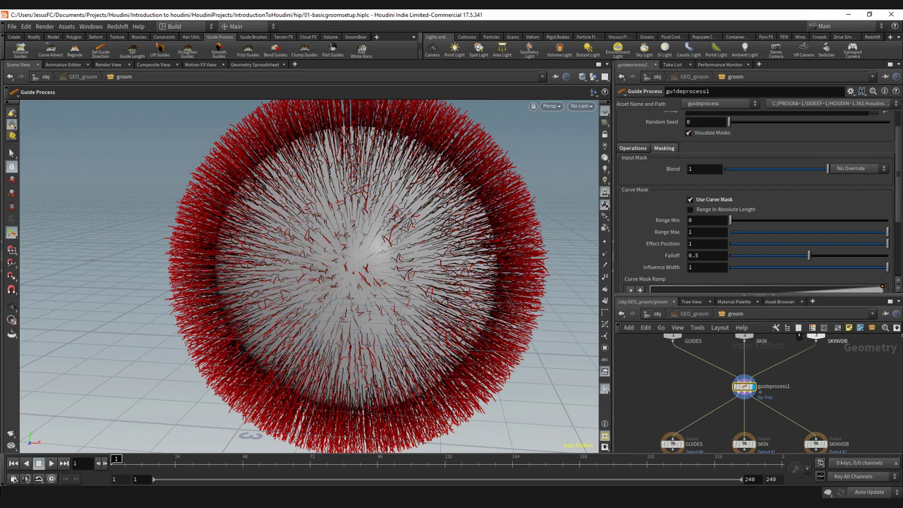
pyautogui.moveTo(899, 198); pyautogui.dragTo(899, 213)
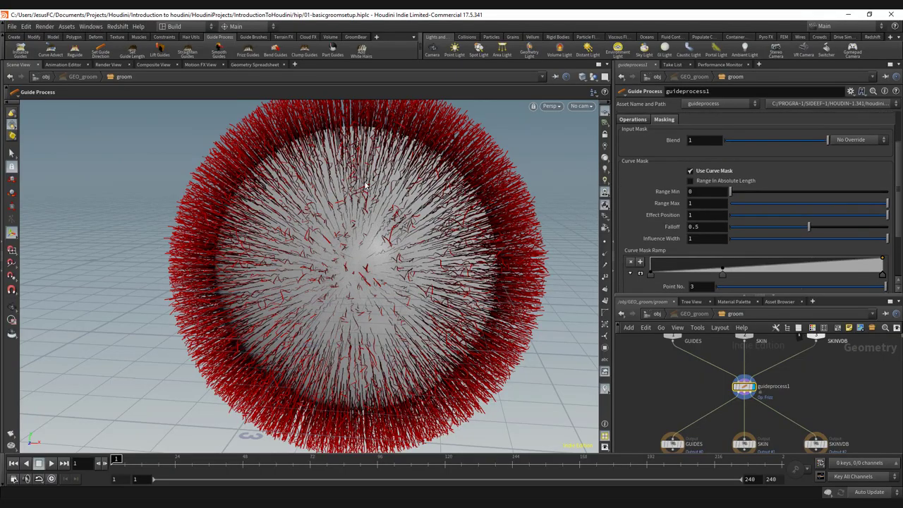
pyautogui.keyDown('alt'); pyautogui.moveTo(331, 180); pyautogui.dragTo(296, 201, button='middle'); pyautogui.keyUp('alt')
pyautogui.moveTo(295, 201); pyautogui.dragTo(343, 210)
pyautogui.moveTo(306, 161); pyautogui.dragTo(330, 201)
pyautogui.press('Escape')
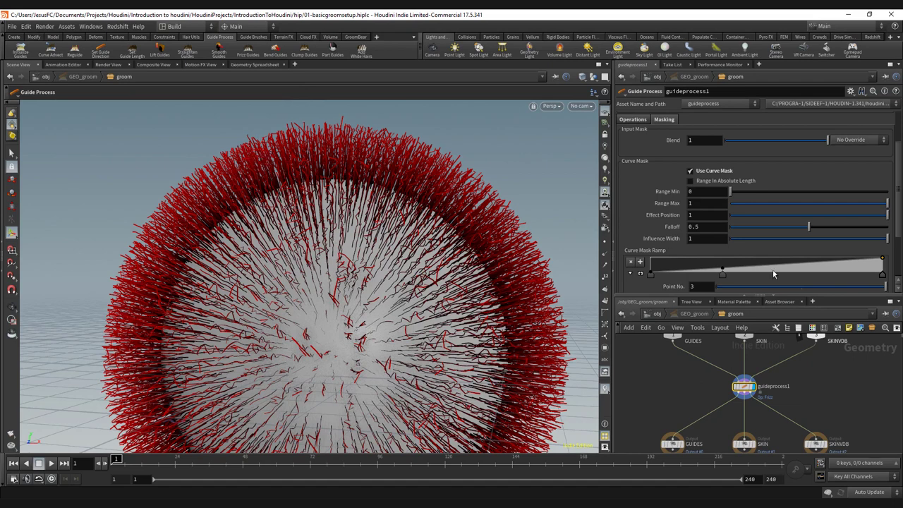
# Expand the Curve Mask Ramp and reshape it into a hump peaking mid-length and falling to 0 at the tip, with only one middle point.
pyautogui.click(640, 273)
pyautogui.scroll(-3, 896, 218)
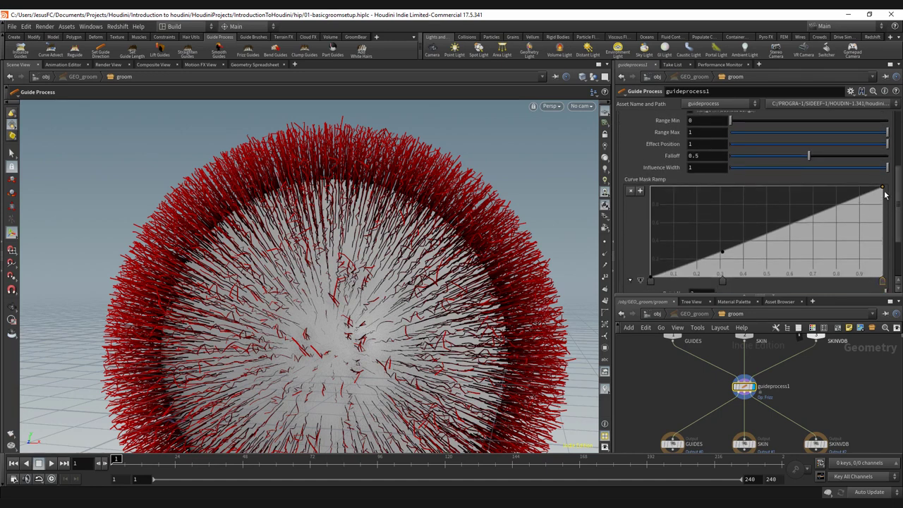
pyautogui.moveTo(882, 188); pyautogui.dragTo(878, 279)
pyautogui.moveTo(727, 256); pyautogui.dragTo(878, 280)
pyautogui.moveTo(772, 189); pyautogui.dragTo(757, 207)
pyautogui.moveTo(832, 238); pyautogui.dragTo(817, 280)
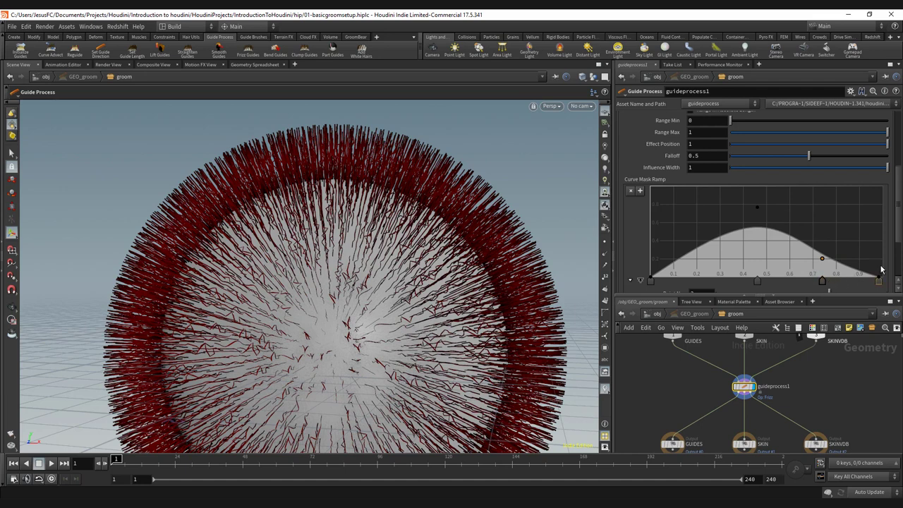
pyautogui.scroll(-3, 899, 239)
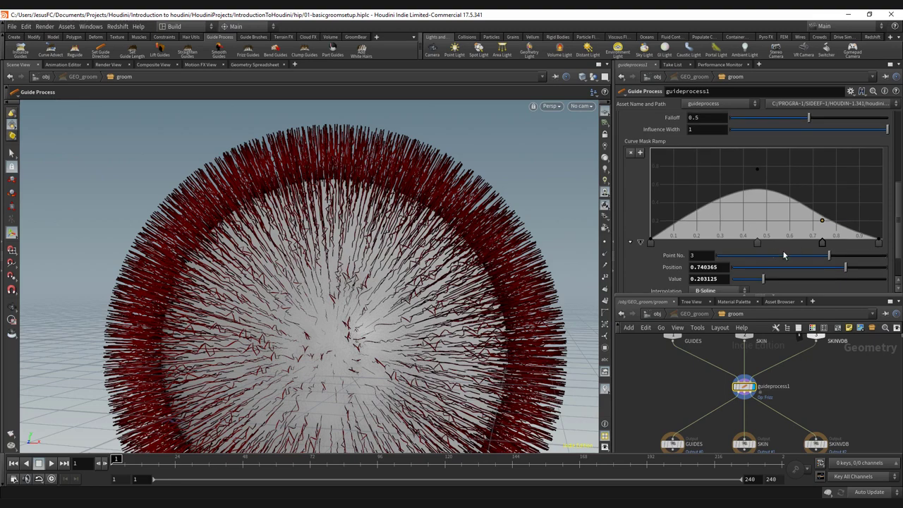
pyautogui.moveTo(822, 243); pyautogui.dragTo(804, 255)
pyautogui.click(630, 153)
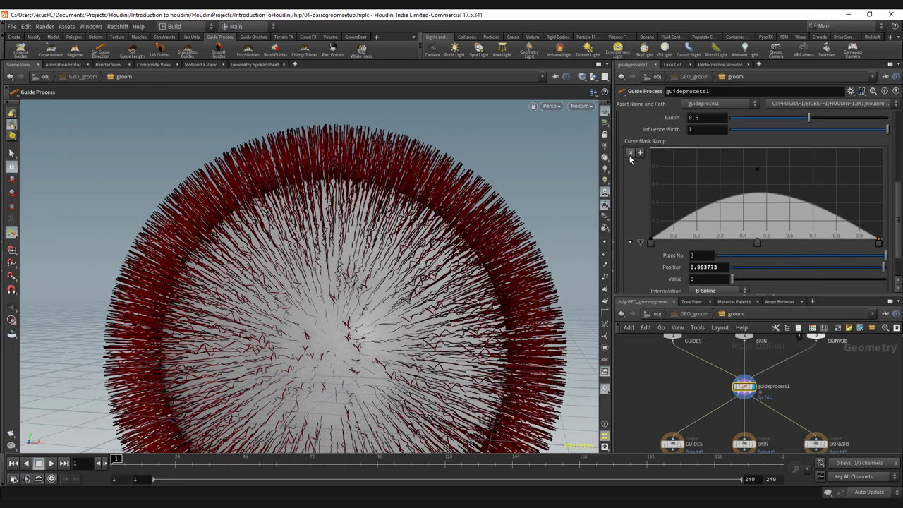
# Reshape the Curve Mask Ramp to stay near zero toward the root, pass through 0.182292 at position 0.478702, and reach 1 at the tip.
pyautogui.moveTo(877, 242); pyautogui.dragTo(884, 150)
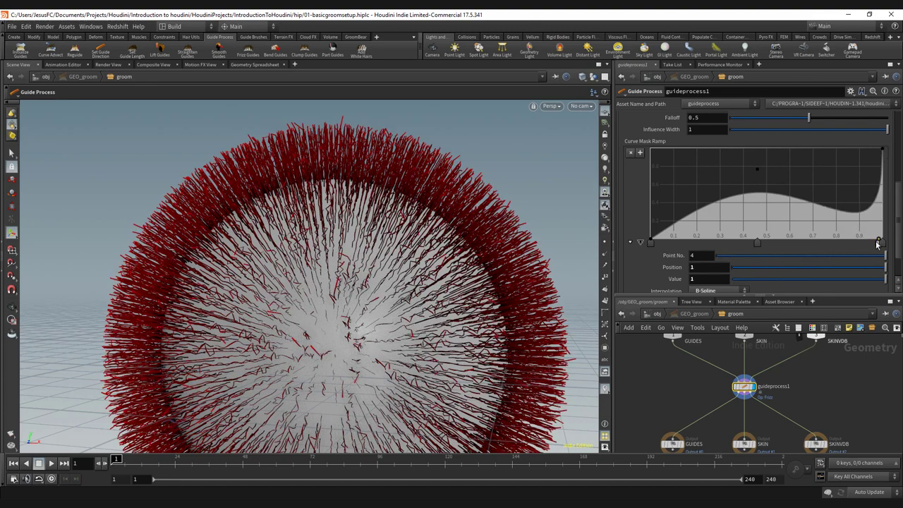
pyautogui.moveTo(878, 242); pyautogui.dragTo(806, 242)
pyautogui.click(631, 155)
pyautogui.click(758, 171)
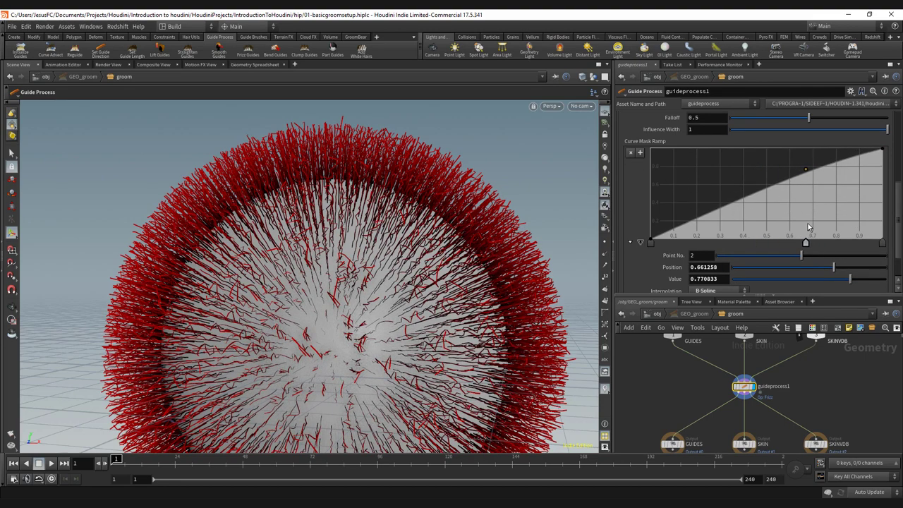
pyautogui.moveTo(806, 171); pyautogui.dragTo(761, 221)
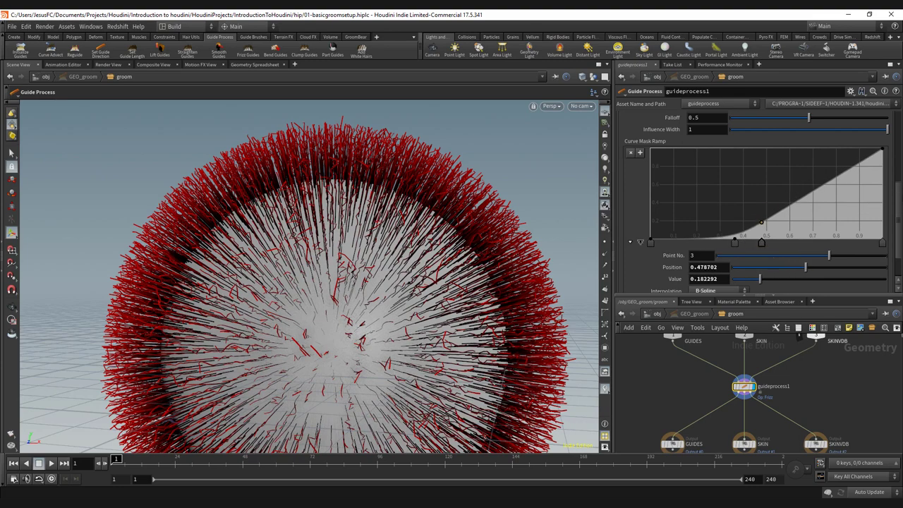
# Set the curve mask's Falloff to 0.527 and Influence Width to 0.746, trying an Effect Position of 0.003 before restoring it to 1.
pyautogui.moveTo(898, 201)
pyautogui.mouseDown()
pyautogui.moveTo(896, 178)
pyautogui.moveTo(896, 185)
pyautogui.mouseUp()
pyautogui.moveTo(812, 151); pyautogui.dragTo(846, 140)
pyautogui.moveTo(847, 149); pyautogui.dragTo(651, 161)
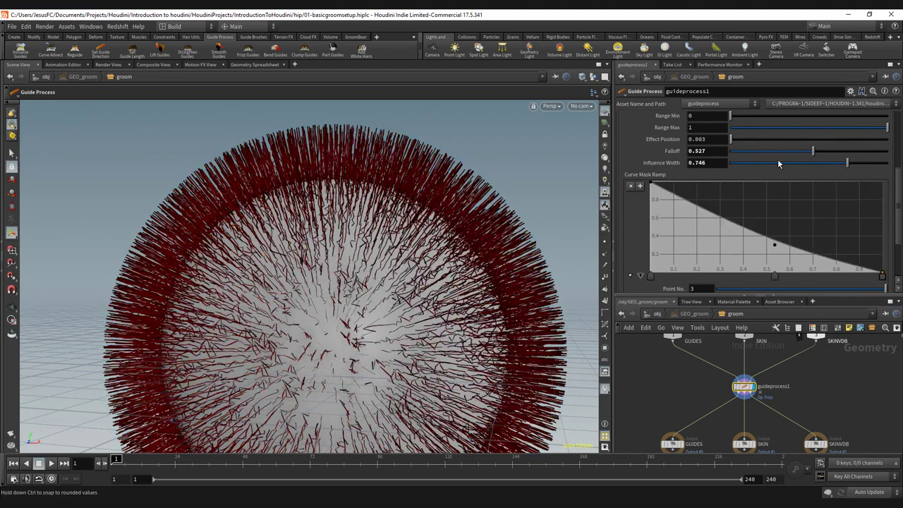
pyautogui.moveTo(778, 163); pyautogui.dragTo(806, 182)
pyautogui.scroll(1, 899, 157)
# Try a curve mask Range Max of 0.299, then restore it to 1 and try a Range Min of 0.299.
pyautogui.moveTo(868, 190); pyautogui.dragTo(778, 189)
pyautogui.scroll(-3, 896, 192)
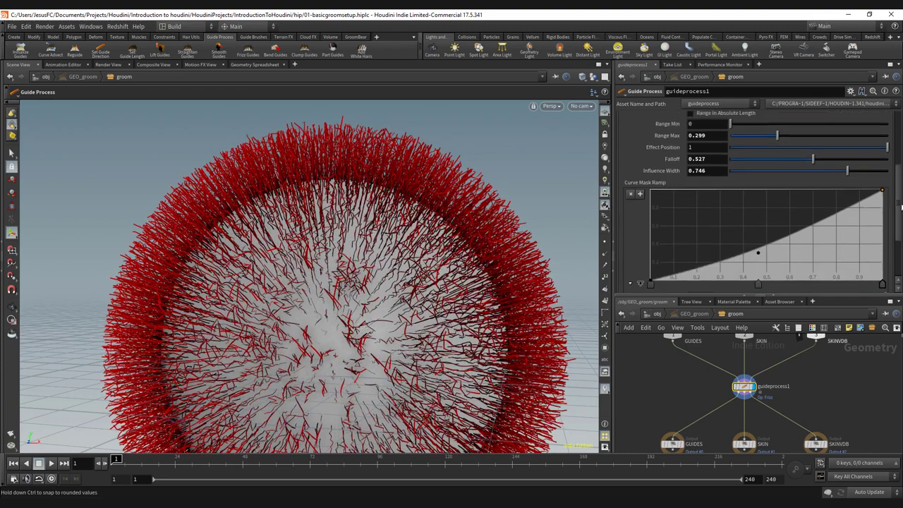
pyautogui.moveTo(799, 146); pyautogui.dragTo(890, 147)
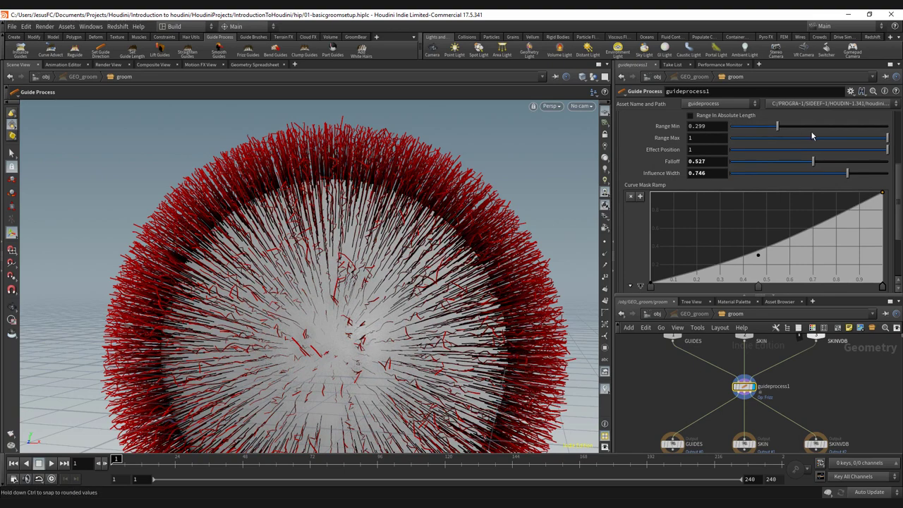
# Try Range In Absolute Length for the curve mask with different range limits, then disable it with the range at 0 to 1.
pyautogui.click(730, 117)
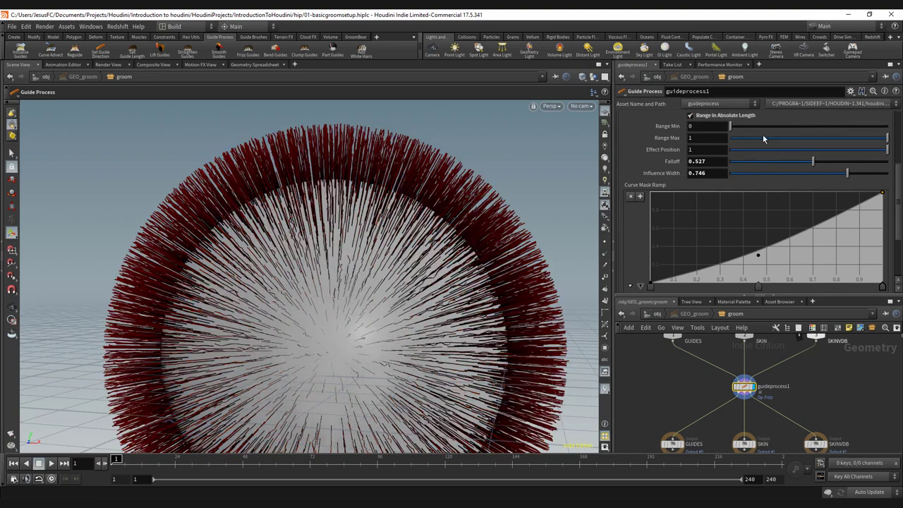
pyautogui.moveTo(730, 126); pyautogui.dragTo(699, 126)
pyautogui.moveTo(872, 139); pyautogui.dragTo(896, 144)
pyautogui.click(690, 116)
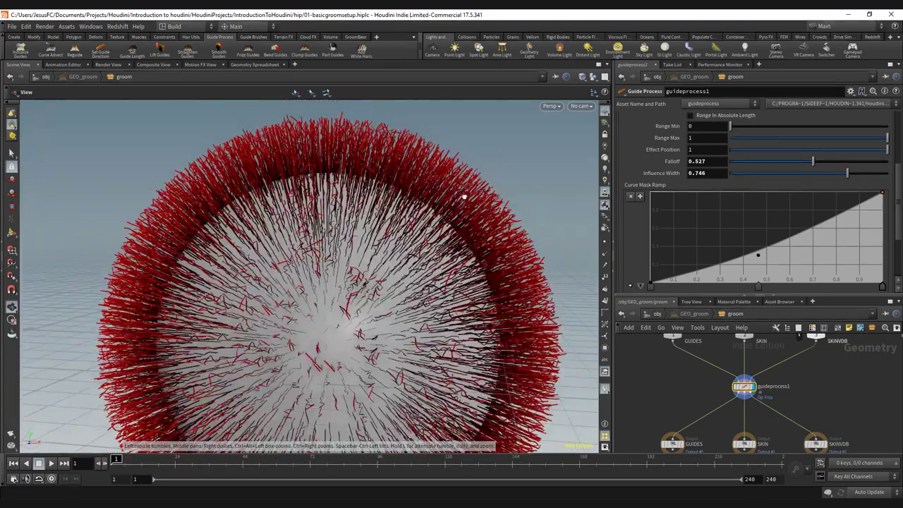
# Disable the curve mask and enable the noise mask on guideprocess1.
pyautogui.scroll(3, 847, 176)
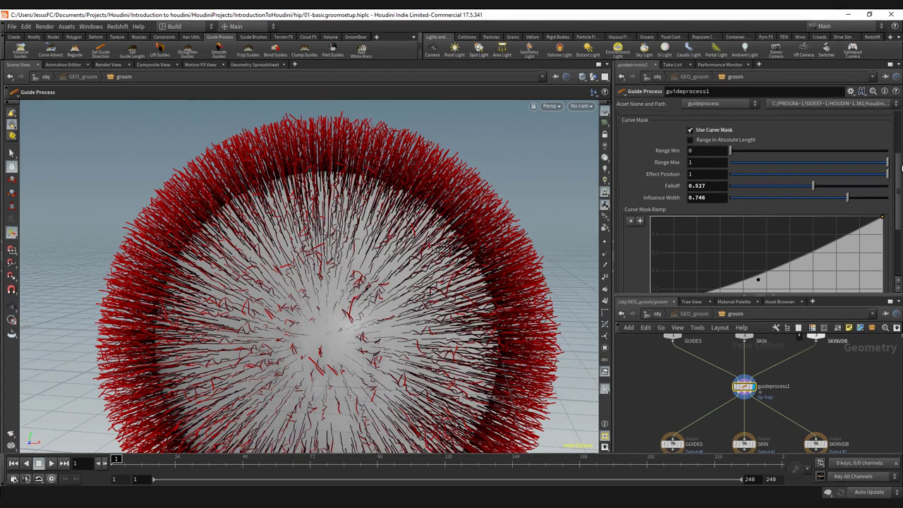
pyautogui.click(697, 160)
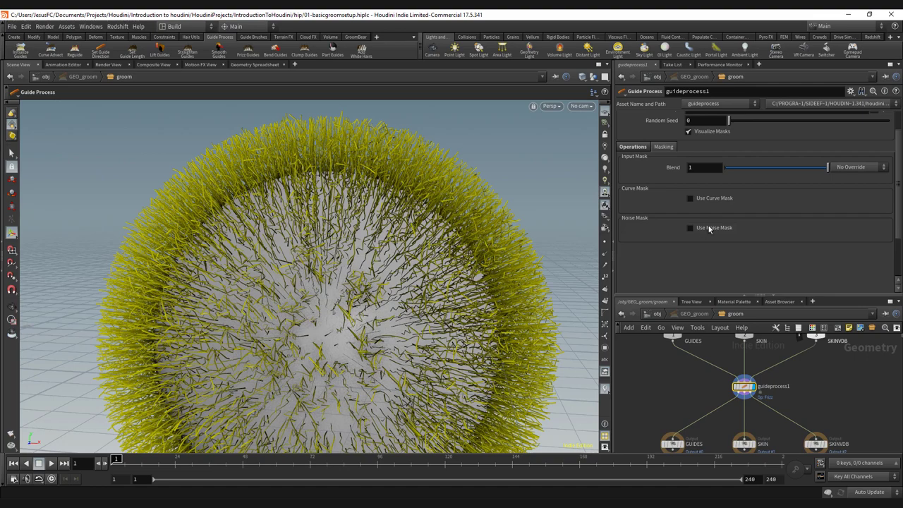
pyautogui.click(691, 228)
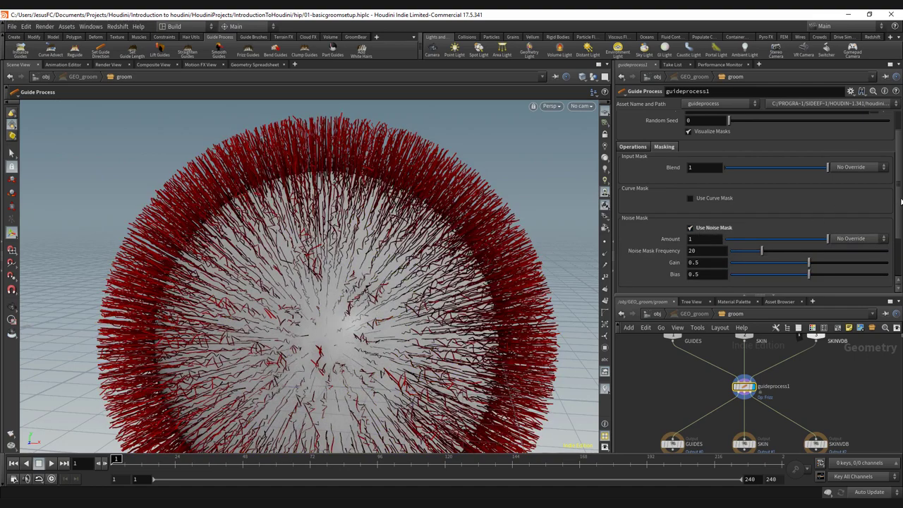
pyautogui.scroll(-1, 882, 212)
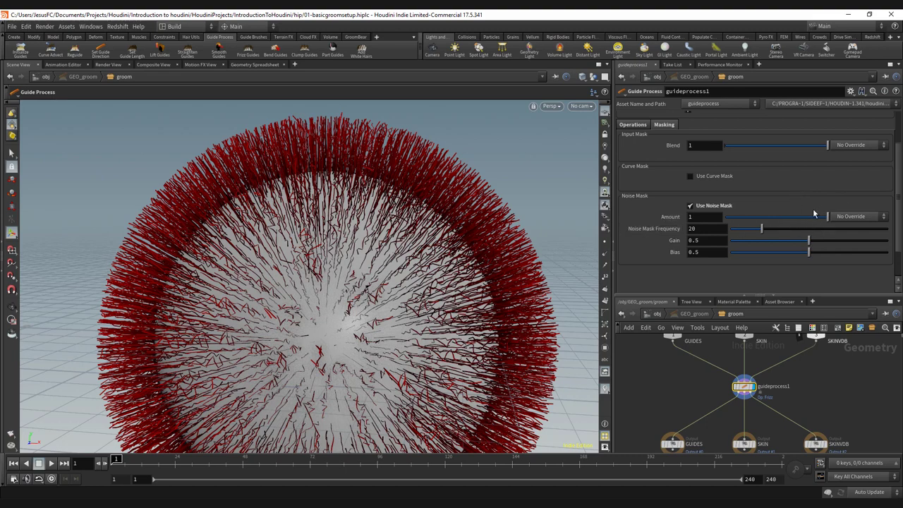
# Set the noise mask's Frequency to 31.7, Gain to 1 and Bias to 0.
pyautogui.moveTo(802, 219); pyautogui.dragTo(857, 214)
pyautogui.moveTo(759, 229); pyautogui.dragTo(779, 236)
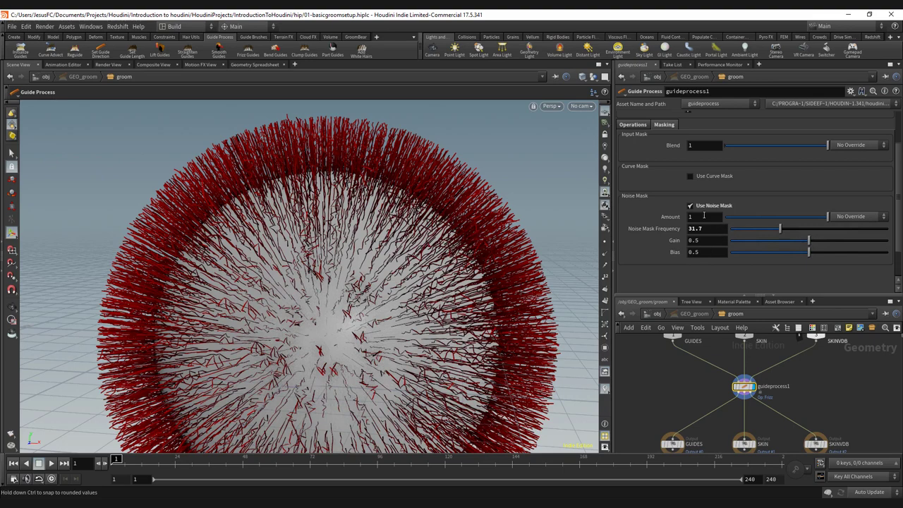
pyautogui.moveTo(806, 241); pyautogui.dragTo(887, 242)
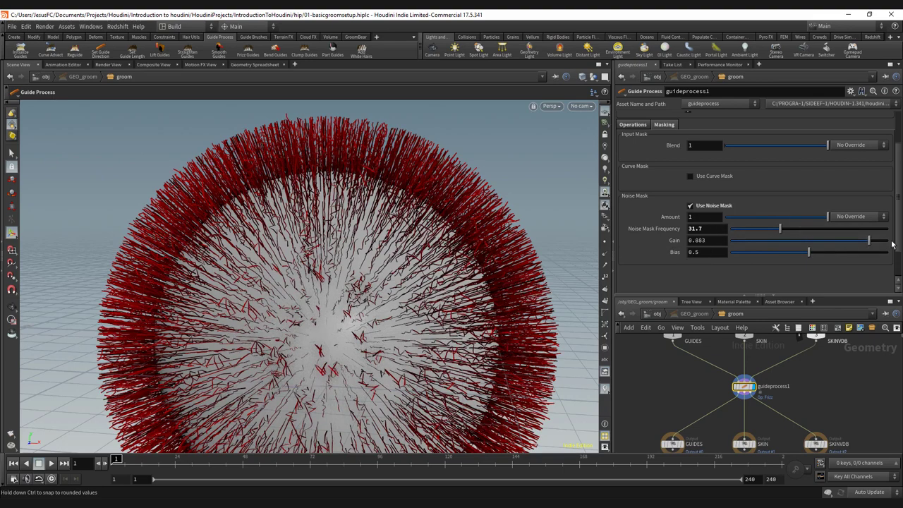
pyautogui.moveTo(808, 252); pyautogui.dragTo(677, 260)
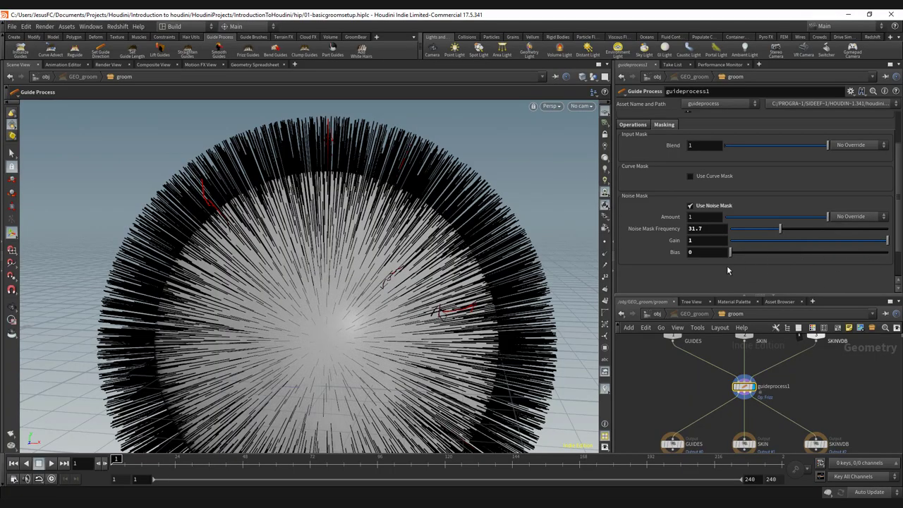
pyautogui.keyDown('alt'); pyautogui.moveTo(492, 212); pyautogui.dragTo(391, 218, button='right'); pyautogui.keyUp('alt')
pyautogui.keyDown('alt'); pyautogui.moveTo(391, 218); pyautogui.dragTo(466, 256); pyautogui.keyUp('alt')
pyautogui.press('Return')
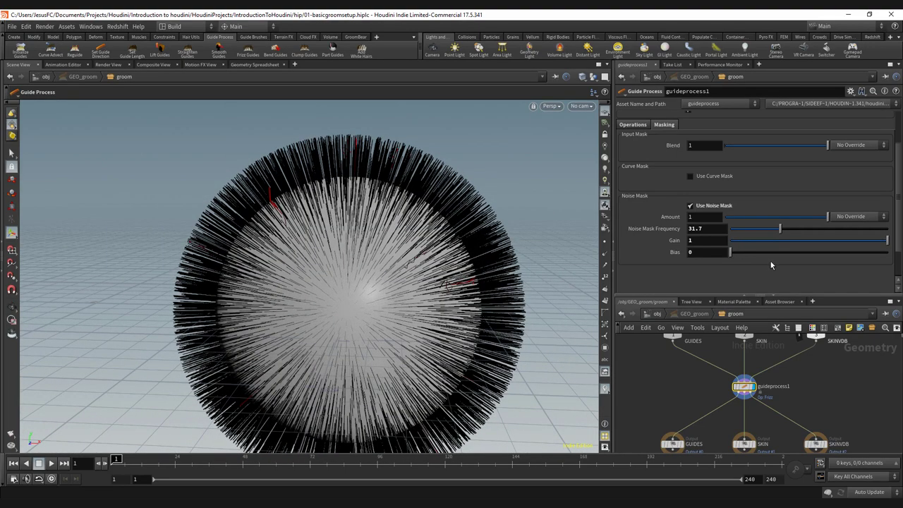
pyautogui.keyDown('alt'); pyautogui.moveTo(510, 223); pyautogui.dragTo(466, 212, button='middle'); pyautogui.keyUp('alt')
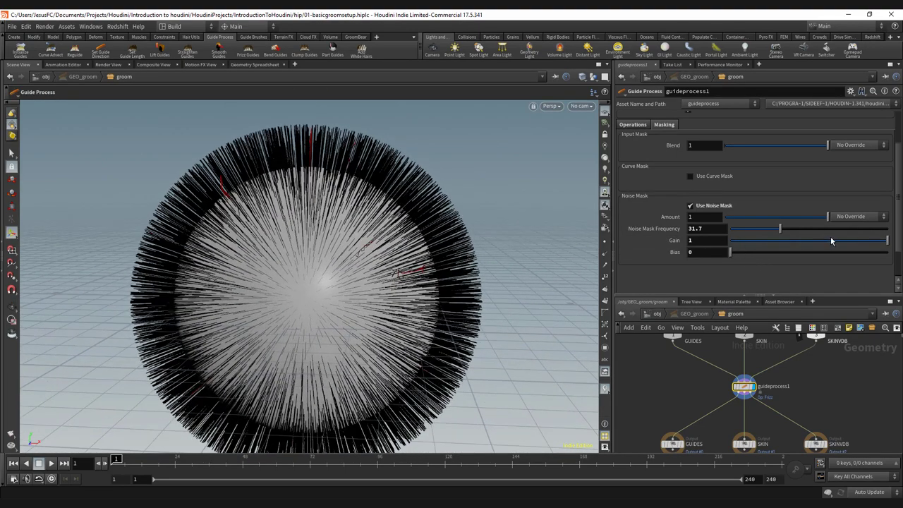
# Raise the noise mask's Bias to 0.084 and on to 0.458, with Gain at 1.
pyautogui.moveTo(831, 238); pyautogui.dragTo(896, 244)
pyautogui.moveTo(732, 257)
pyautogui.mouseDown()
pyautogui.moveTo(828, 255)
pyautogui.moveTo(725, 255)
pyautogui.moveTo(802, 255)
pyautogui.moveTo(749, 258)
pyautogui.mouseUp()
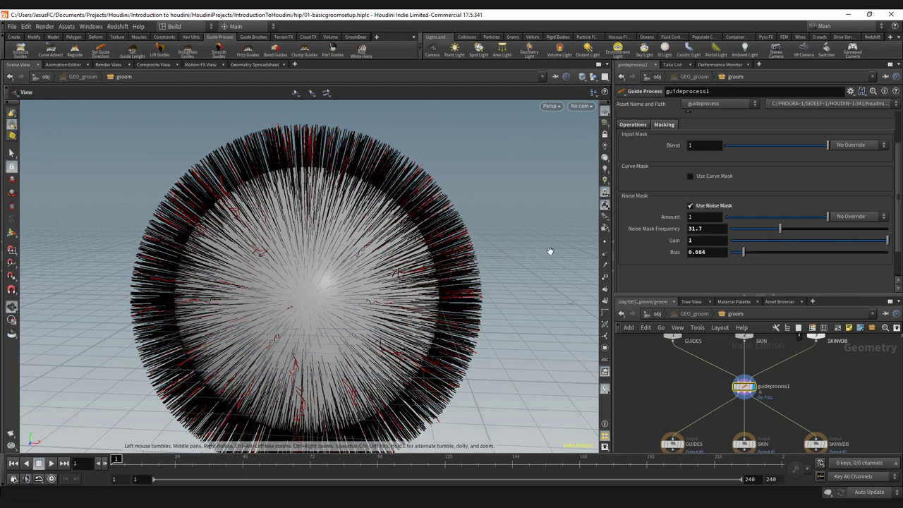
pyautogui.moveTo(743, 252); pyautogui.dragTo(805, 253)
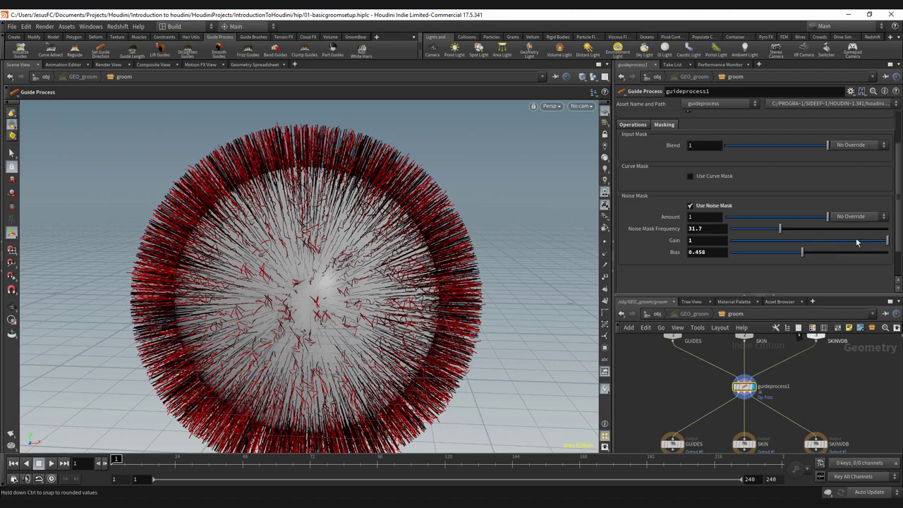
pyautogui.moveTo(857, 242); pyautogui.dragTo(886, 240)
pyautogui.keyDown('alt'); pyautogui.moveTo(538, 214); pyautogui.dragTo(506, 230); pyautogui.keyUp('alt')
pyautogui.press('Return')
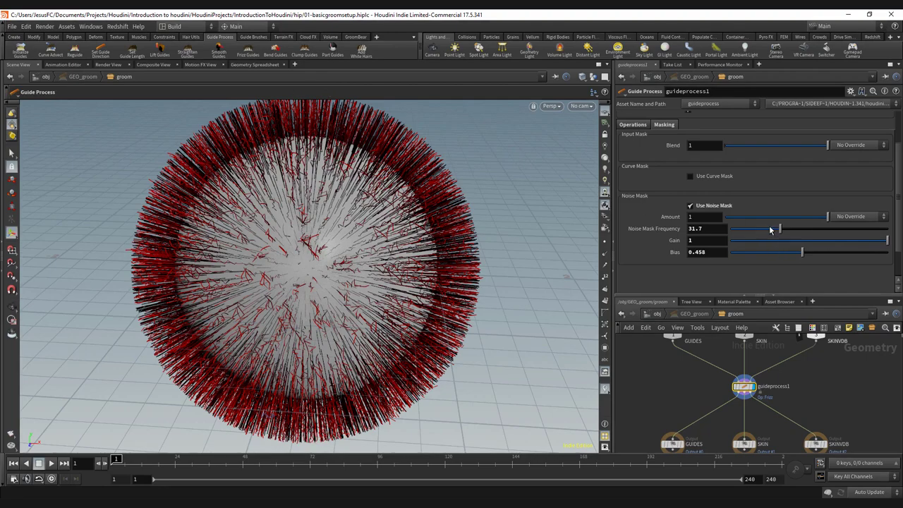
# Lower the Noise Mask Frequency to 2.7.
pyautogui.moveTo(770, 230); pyautogui.dragTo(741, 236)
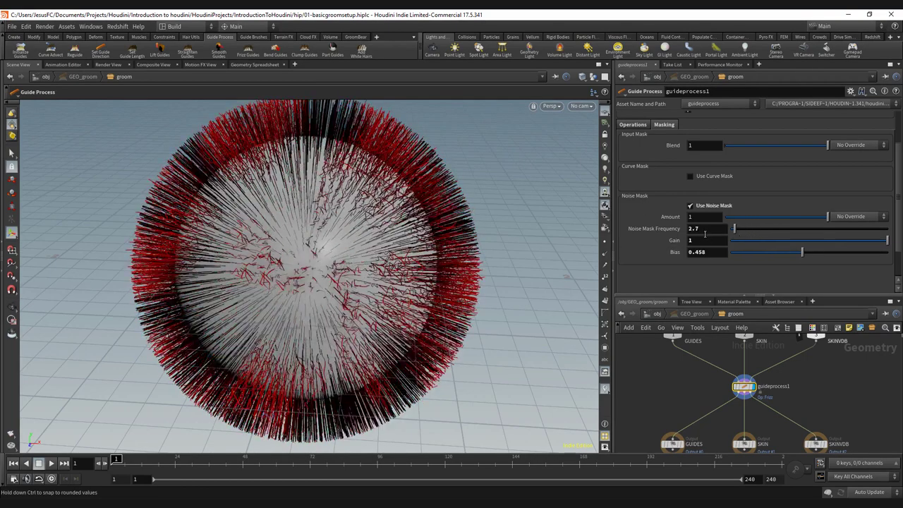
pyautogui.press('Escape')
pyautogui.moveTo(493, 234); pyautogui.dragTo(536, 212)
pyautogui.press('Return')
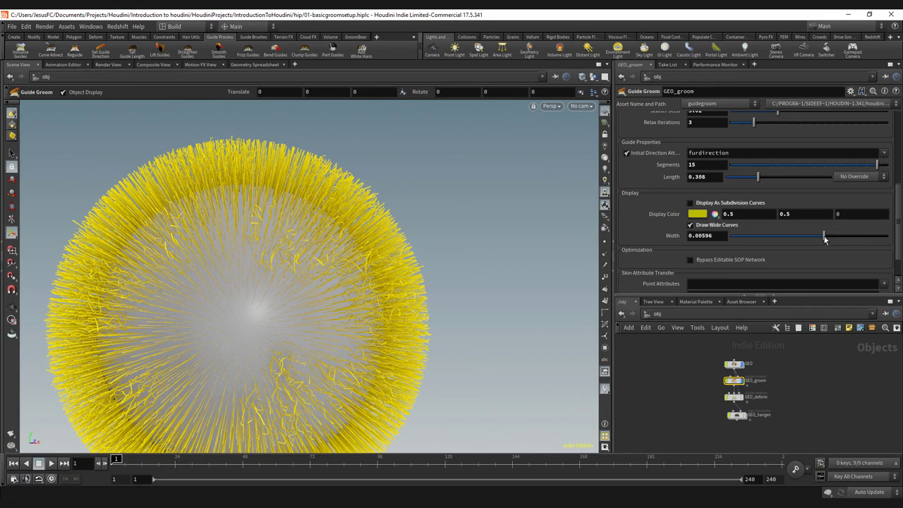
# Set the wide-curve display Width of GEO_groom to 0.02 after trying 0.01 and 0.2, and return to guideprocess1's masking options.
pyautogui.moveTo(825, 237); pyautogui.dragTo(895, 237)
pyautogui.moveTo(705, 236); pyautogui.dragTo(643, 236)
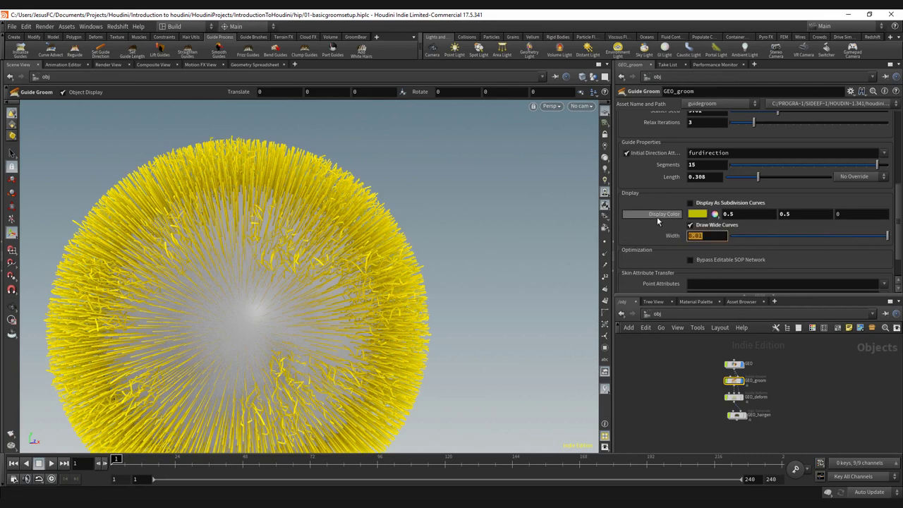
pyautogui.write('.2')
pyautogui.press('Return')
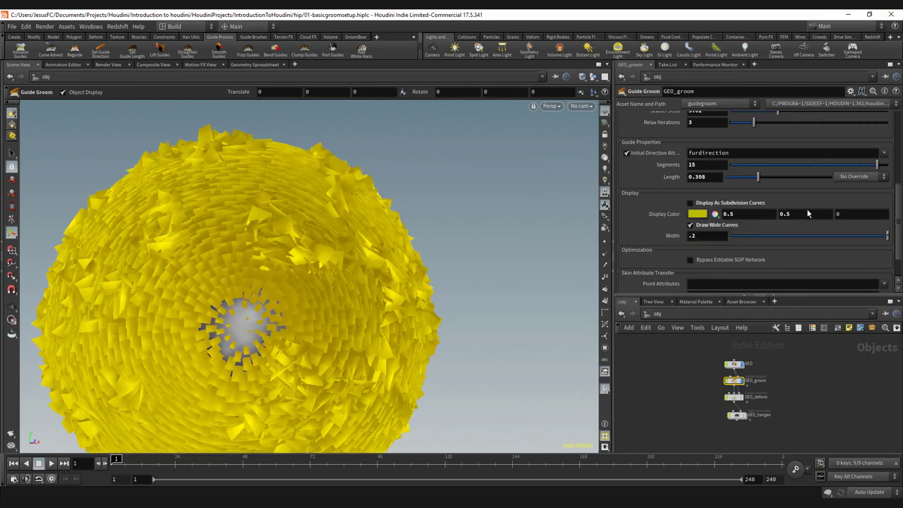
pyautogui.write('.02')
pyautogui.press('Return')
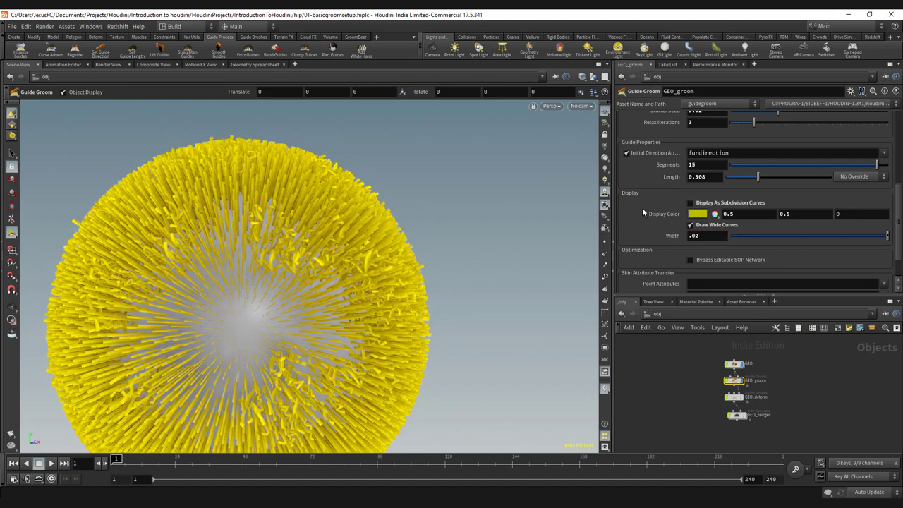
pyautogui.moveTo(441, 217); pyautogui.dragTo(413, 244)
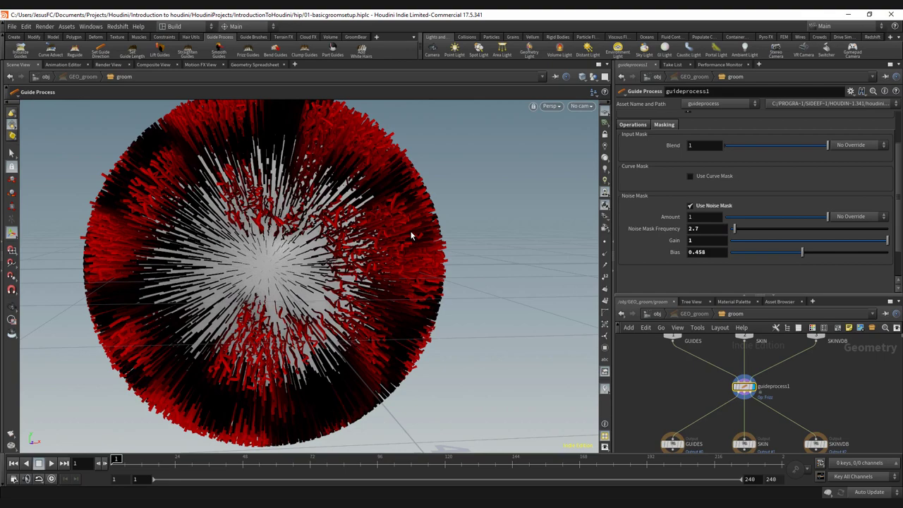
# Try a noise mask Bias of 0, then set it to 0.5.
pyautogui.keyDown('alt'); pyautogui.moveTo(418, 148); pyautogui.dragTo(449, 191); pyautogui.keyUp('alt')
pyautogui.keyDown('alt'); pyautogui.moveTo(449, 191); pyautogui.dragTo(475, 155, button='right'); pyautogui.keyUp('alt')
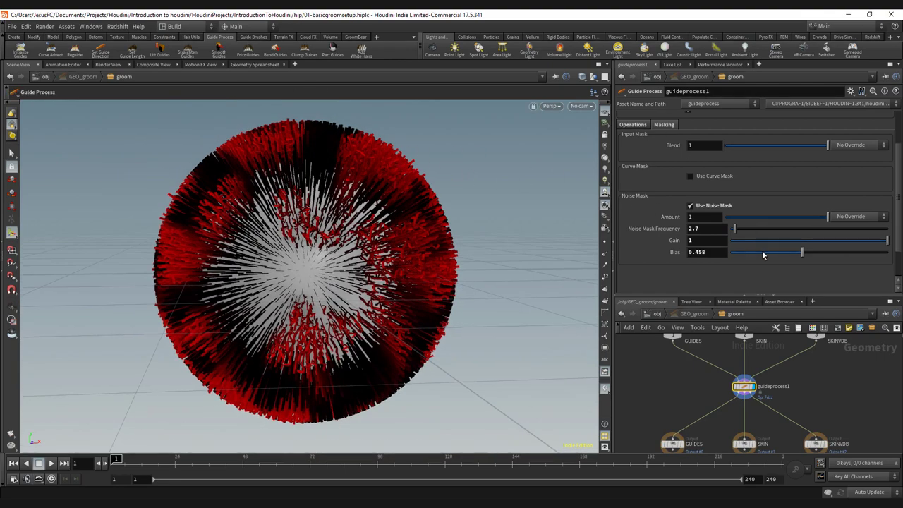
pyautogui.moveTo(761, 251); pyautogui.dragTo(324, 292)
pyautogui.moveTo(402, 191); pyautogui.dragTo(451, 169)
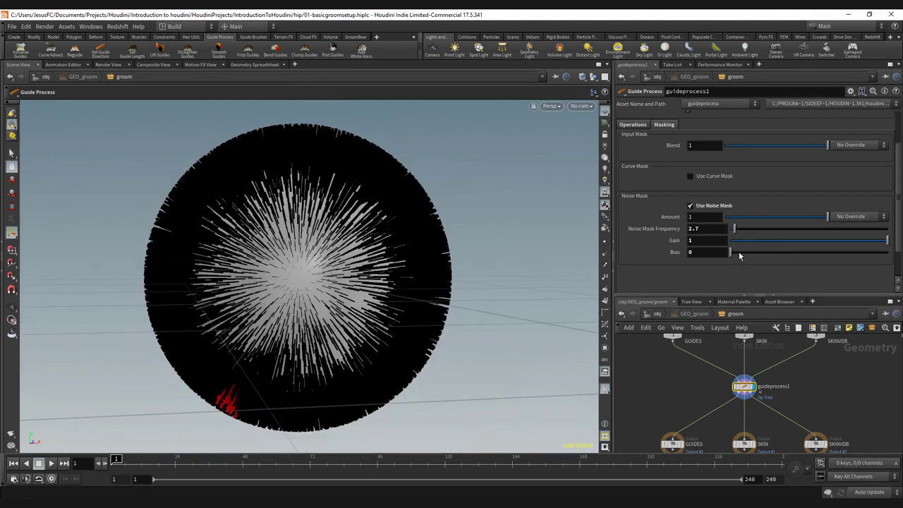
pyautogui.moveTo(732, 254); pyautogui.dragTo(809, 252)
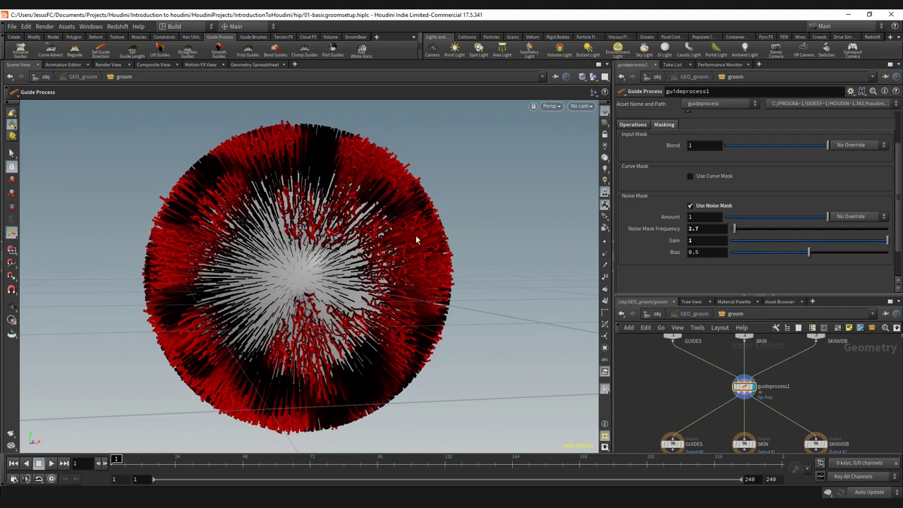
# Set the Noise Mask Frequency to 100 with the noise mask Gain at 1.
pyautogui.moveTo(462, 217)
pyautogui.keyDown('alt'); pyautogui.mouseDown()
pyautogui.moveTo(462, 235)
pyautogui.moveTo(444, 188)
pyautogui.moveTo(301, 230)
pyautogui.moveTo(392, 221)
pyautogui.moveTo(480, 258)
pyautogui.moveTo(518, 223)
pyautogui.moveTo(346, 203)
pyautogui.moveTo(379, 233)
pyautogui.moveTo(453, 223)
pyautogui.mouseUp(); pyautogui.keyUp('alt')
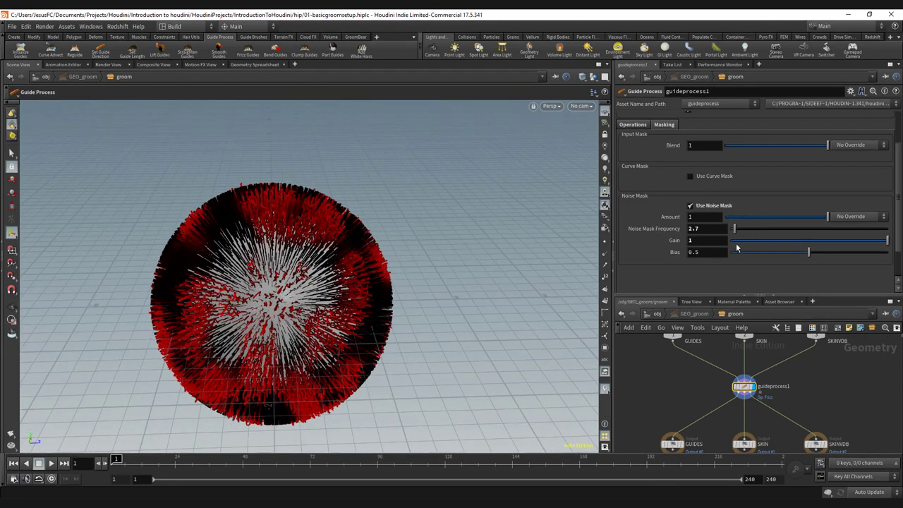
pyautogui.keyDown('alt'); pyautogui.moveTo(334, 219); pyautogui.dragTo(354, 194, button='middle'); pyautogui.keyUp('alt')
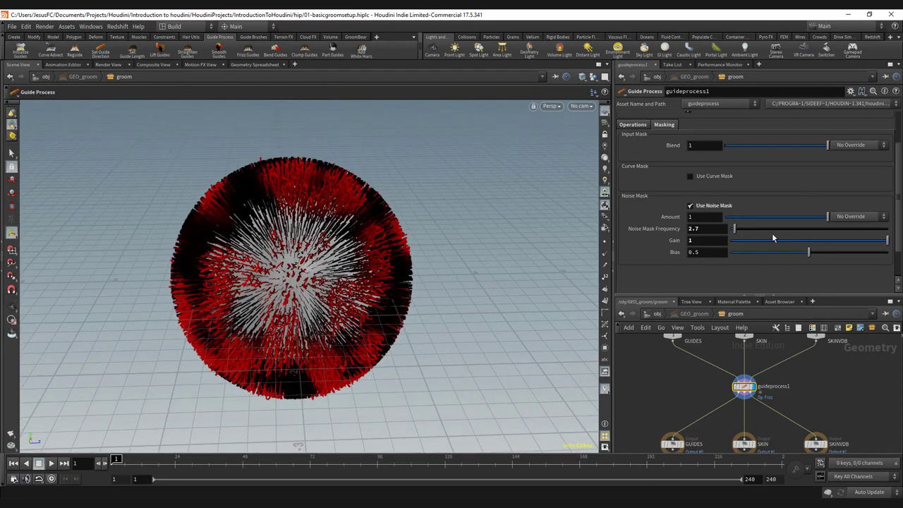
pyautogui.moveTo(417, 196); pyautogui.dragTo(317, 201)
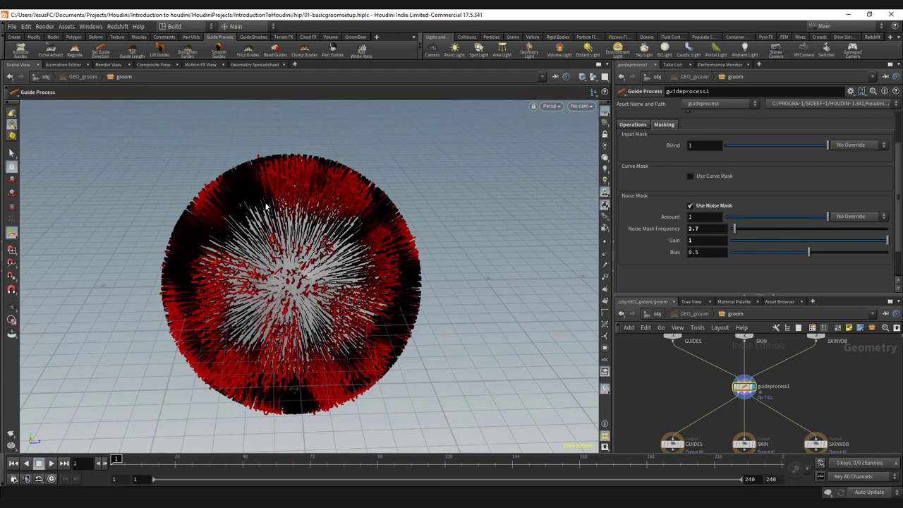
pyautogui.moveTo(860, 239); pyautogui.dragTo(890, 243)
pyautogui.press('Escape')
pyautogui.moveTo(368, 203); pyautogui.dragTo(524, 205, button='right')
pyautogui.press('Return')
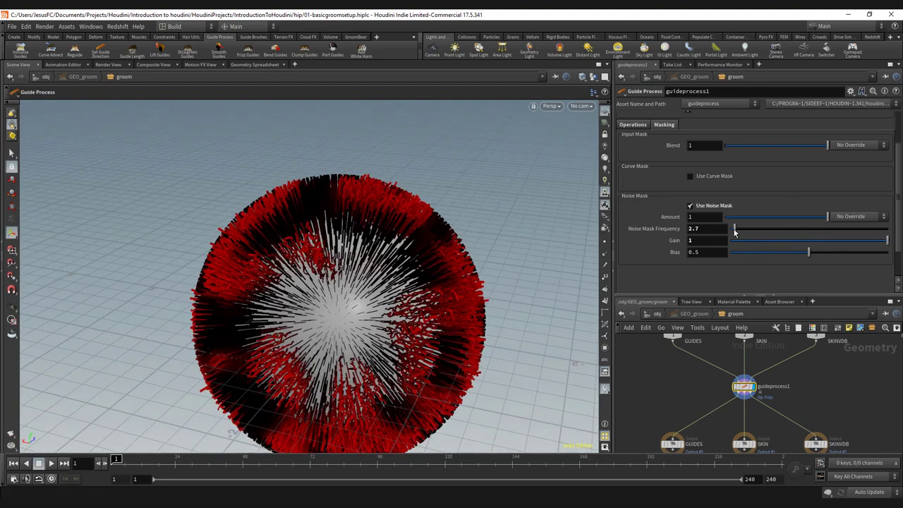
pyautogui.moveTo(734, 232); pyautogui.dragTo(877, 237)
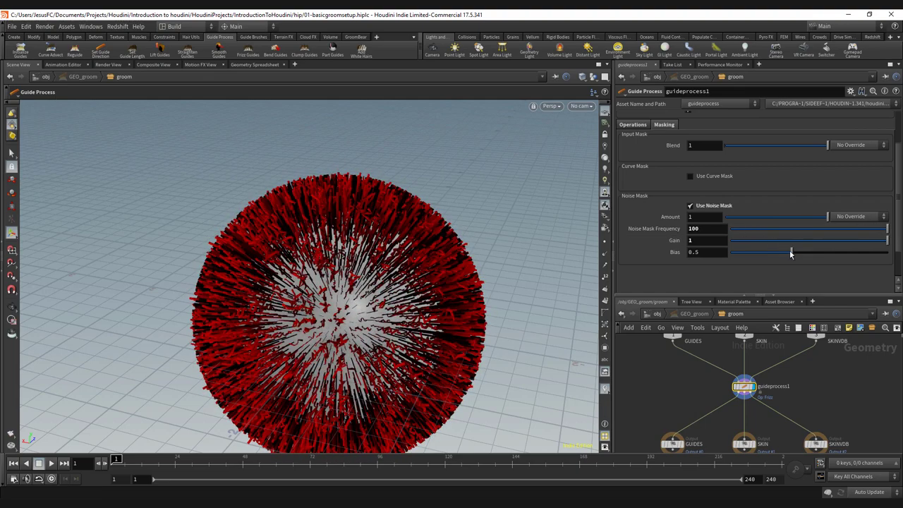
# Reduce the noise mask's Bias to 0.225 and fine-tune it to 0.228.
pyautogui.moveTo(791, 254); pyautogui.dragTo(748, 252)
pyautogui.moveTo(769, 253); pyautogui.dragTo(765, 251)
pyautogui.keyDown('alt'); pyautogui.moveTo(511, 275); pyautogui.dragTo(425, 256); pyautogui.keyUp('alt')
pyautogui.press('Return')
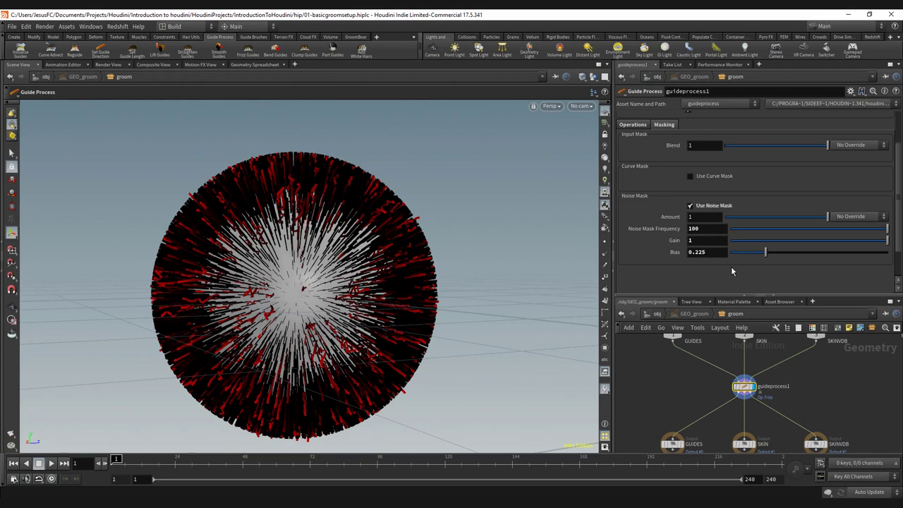
pyautogui.moveTo(765, 253); pyautogui.dragTo(755, 248)
# Add a second operation to guideprocess1 and change the first operation from Frizz to Set Length.
pyautogui.click(632, 124)
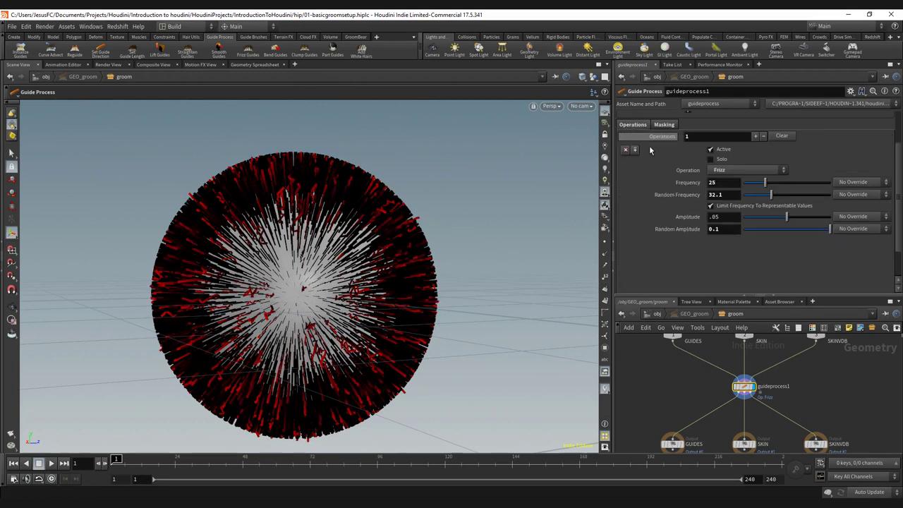
pyautogui.click(755, 137)
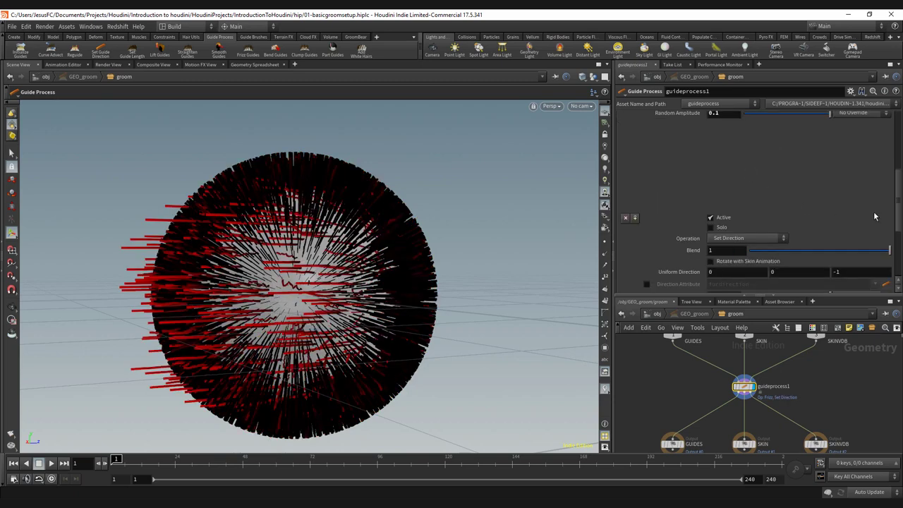
pyautogui.moveTo(900, 219); pyautogui.dragTo(898, 176)
pyautogui.click(759, 163)
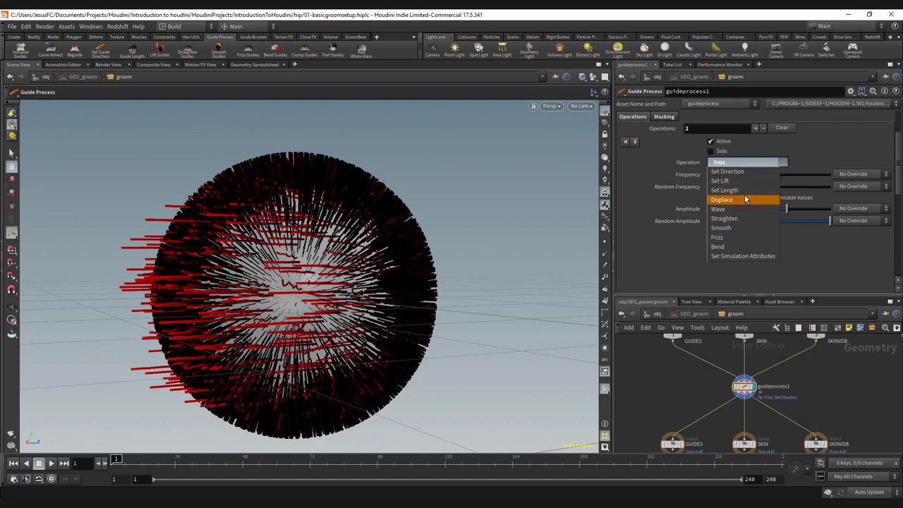
pyautogui.click(738, 189)
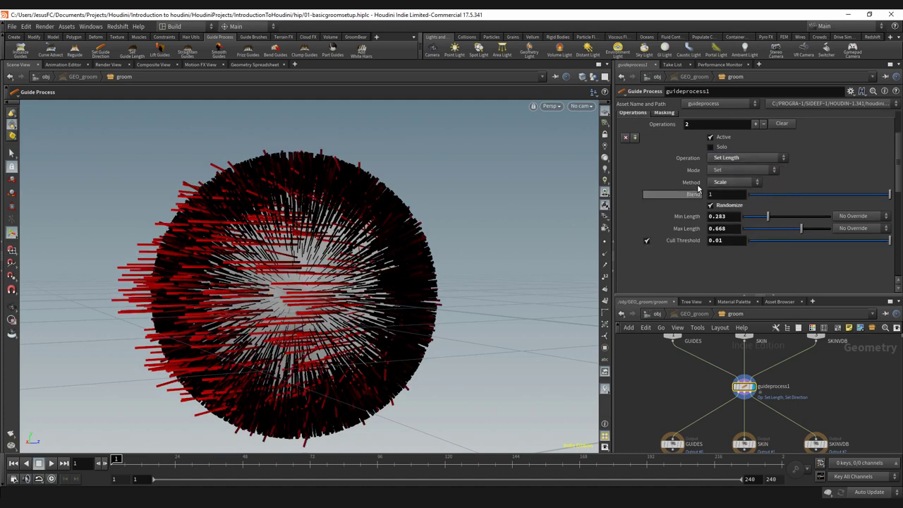
# Deactivate and reactivate the second operation to compare its effect, then change it from Set Direction to Frizz.
pyautogui.moveTo(898, 179)
pyautogui.mouseDown()
pyautogui.moveTo(899, 220)
pyautogui.moveTo(900, 173)
pyautogui.mouseUp()
pyautogui.click(710, 232)
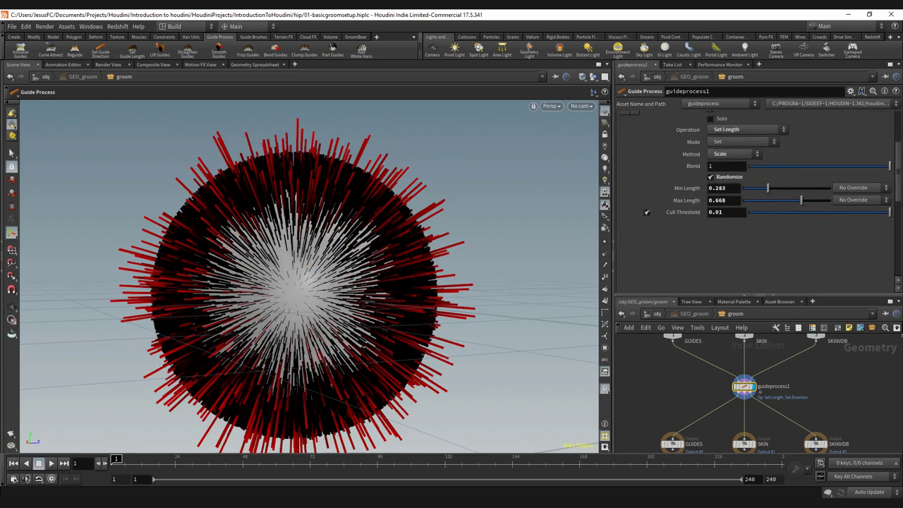
pyautogui.scroll(-4, 706, 194)
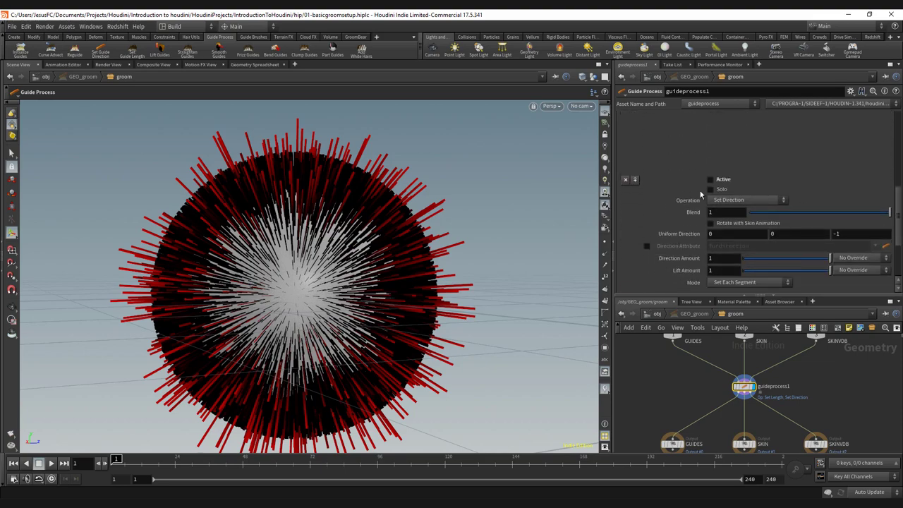
pyautogui.click(748, 200)
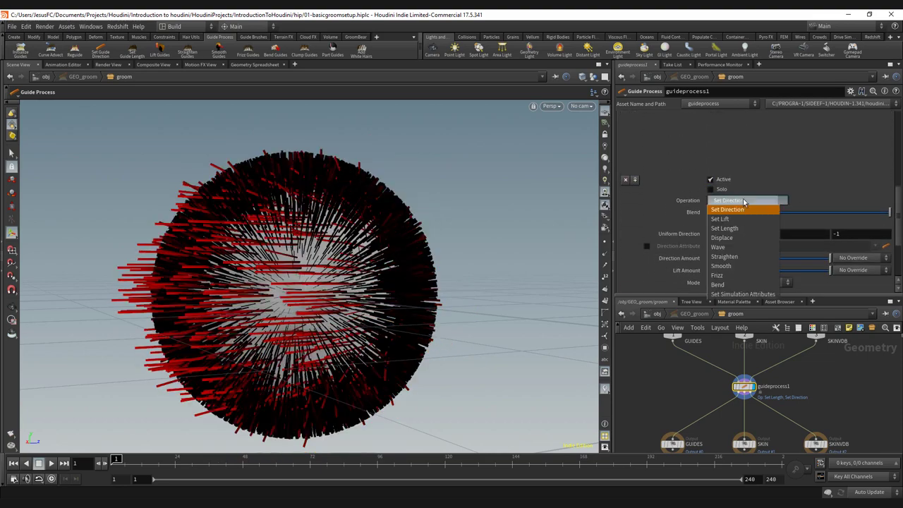
pyautogui.click(732, 279)
# Set the second operation's Frizz Frequency to 7.1 and adjust its Amplitude and Random Amplitude.
pyautogui.keyDown('alt'); pyautogui.moveTo(459, 216); pyautogui.dragTo(548, 205); pyautogui.keyUp('alt')
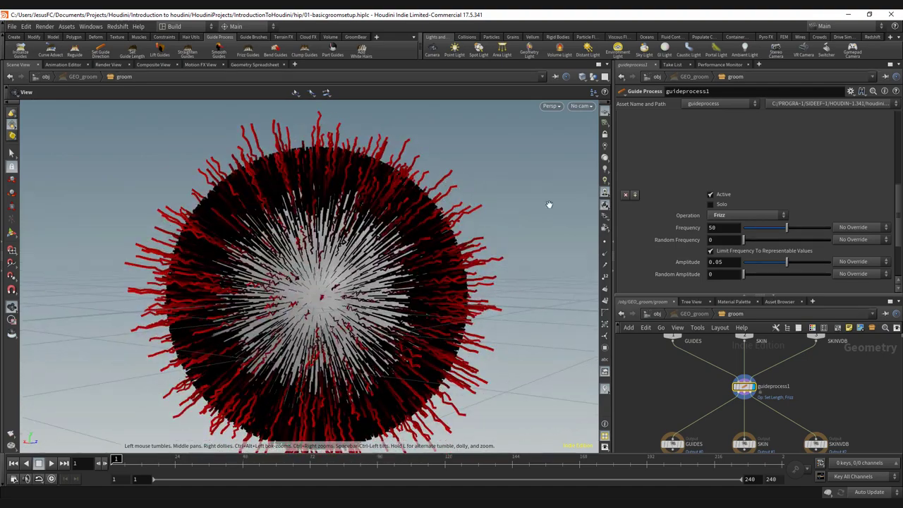
pyautogui.moveTo(780, 232); pyautogui.dragTo(749, 229)
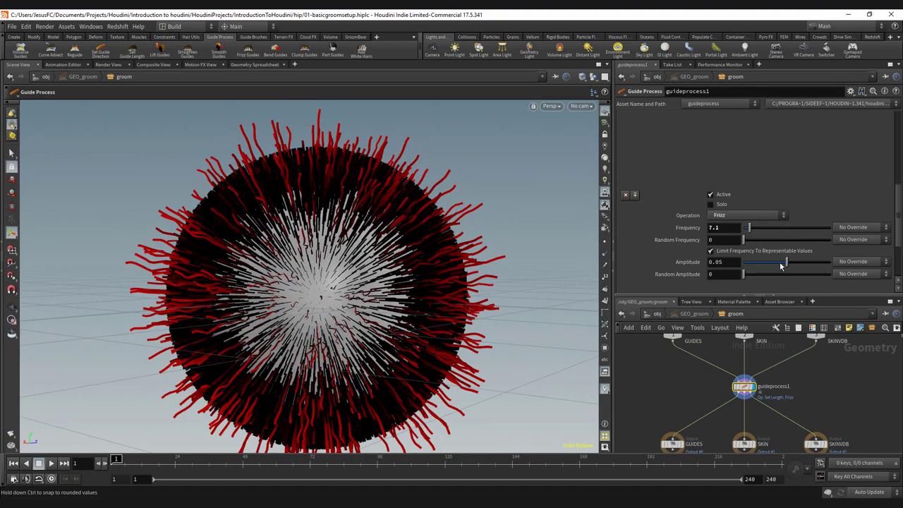
pyautogui.moveTo(781, 266); pyautogui.dragTo(805, 259)
pyautogui.moveTo(761, 276)
pyautogui.mouseDown()
pyautogui.moveTo(795, 274)
pyautogui.moveTo(755, 265)
pyautogui.mouseUp()
# Set the Max Length of the Set Length operation to 0.5.
pyautogui.moveTo(897, 213); pyautogui.dragTo(891, 172)
pyautogui.moveTo(780, 201)
pyautogui.mouseDown()
pyautogui.moveTo(766, 202)
pyautogui.moveTo(787, 203)
pyautogui.mouseUp()
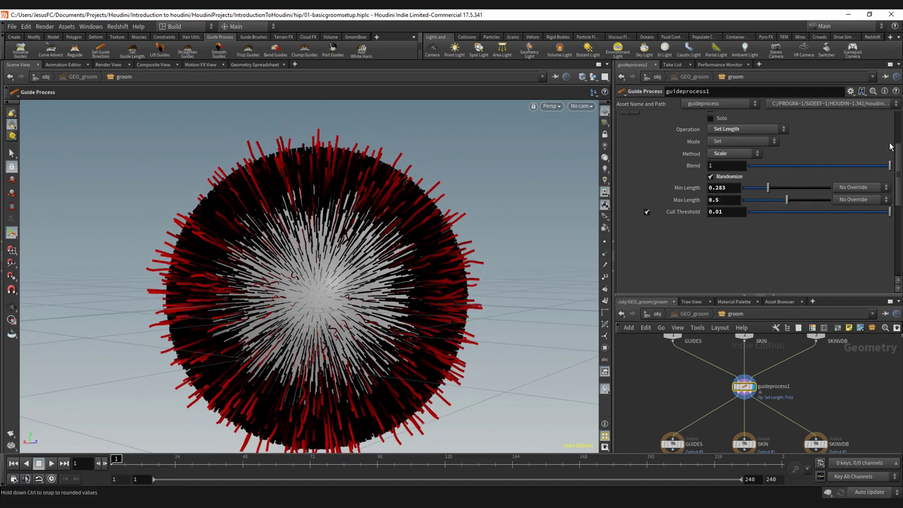
# Return to guideprocess1's masking options and set the noise mask's Gain to 0.925.
pyautogui.scroll(5, 899, 146)
pyautogui.click(669, 166)
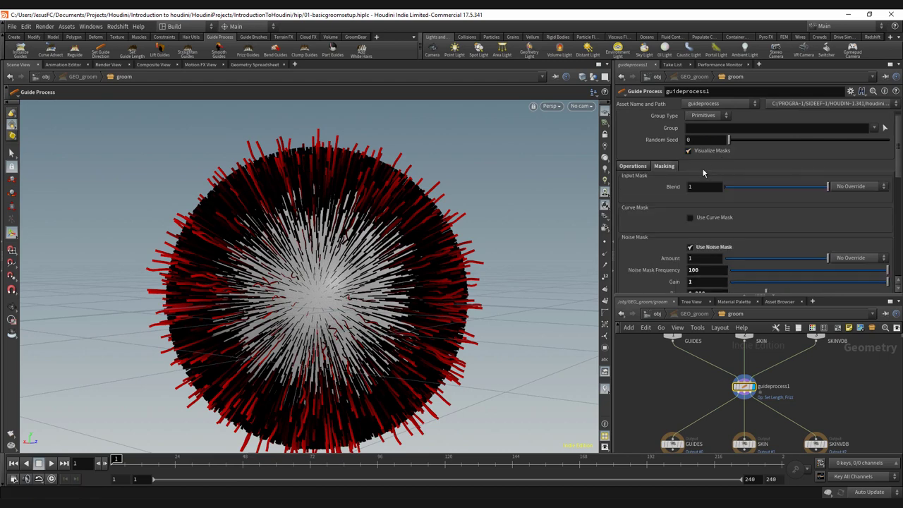
pyautogui.moveTo(900, 173); pyautogui.dragTo(883, 212)
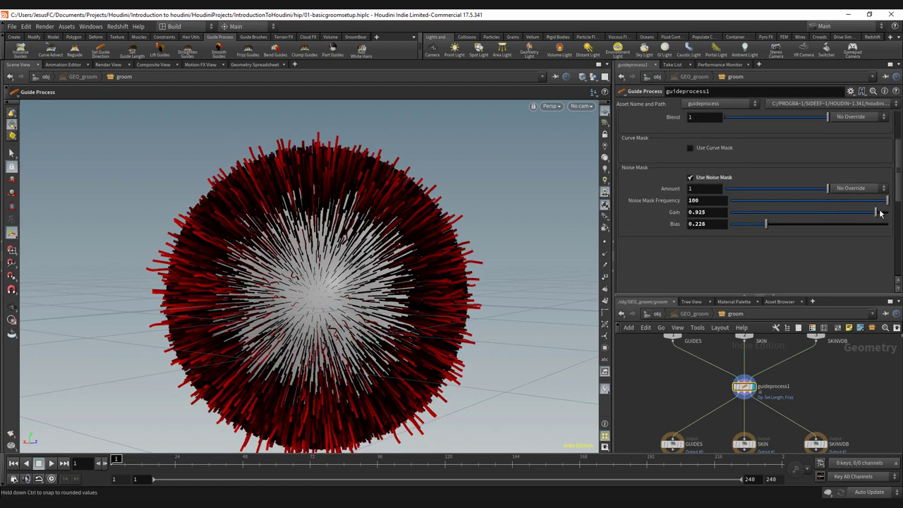
# Set the noise mask's Bias to 0.093 and its Gain to 0.985 on guideprocess1.
pyautogui.moveTo(765, 224); pyautogui.dragTo(745, 225)
pyautogui.scroll(2, 874, 180)
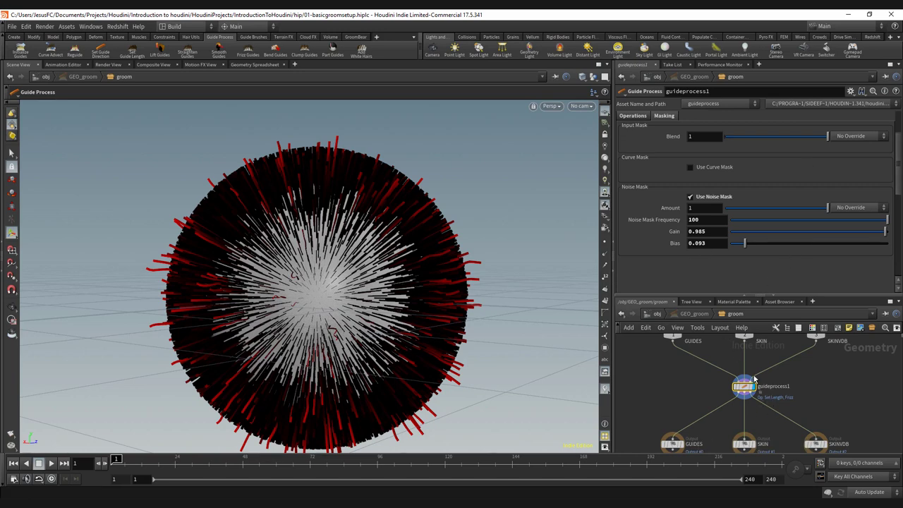
pyautogui.moveTo(754, 395)
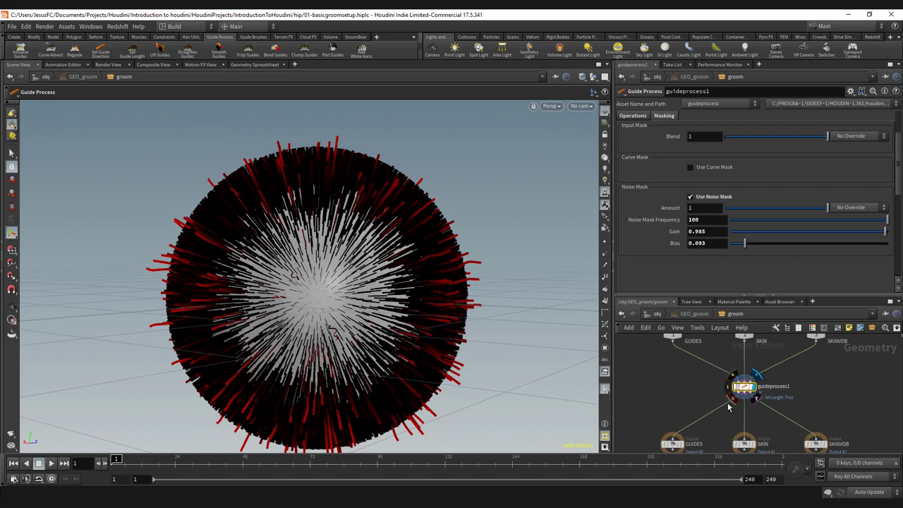
# Hide the GEO_groom guides at the object level to inspect the generated hair, and reopen guideprocess1 inside GEO_groom.
pyautogui.click(657, 314)
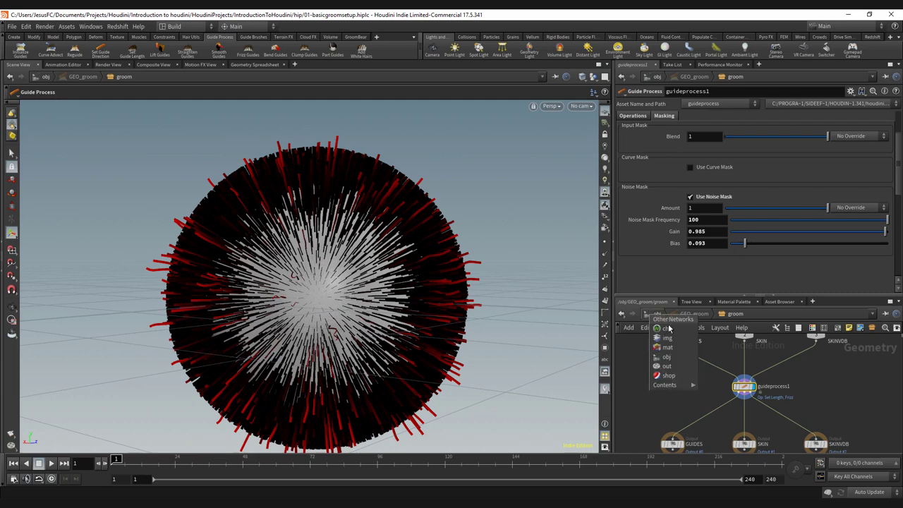
pyautogui.click(625, 355)
pyautogui.click(656, 313)
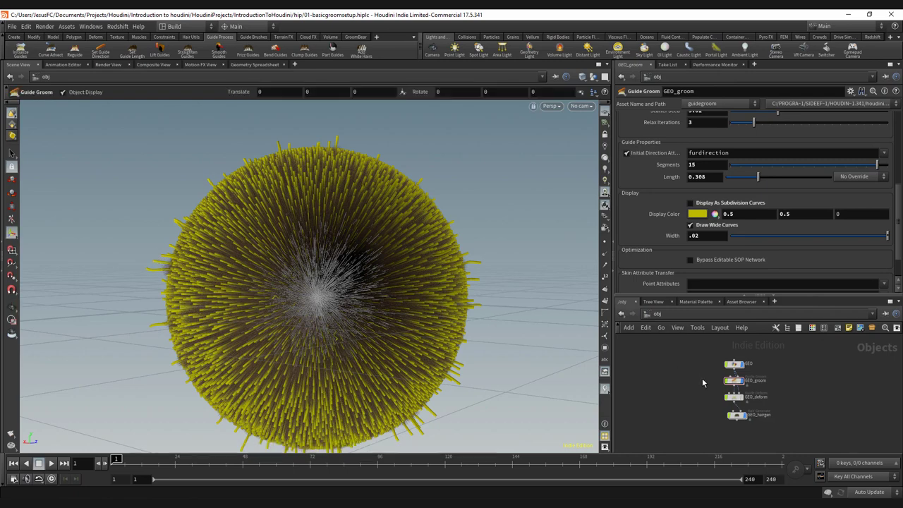
pyautogui.click(740, 380)
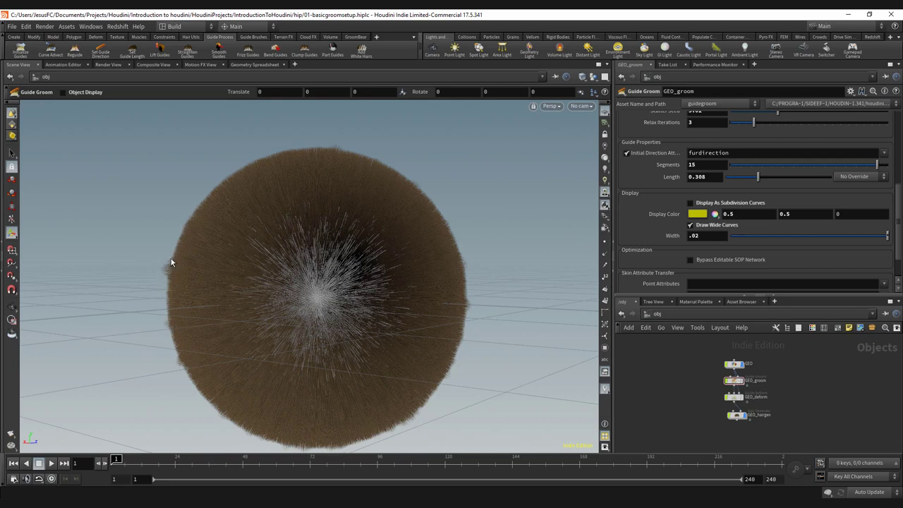
pyautogui.doubleClick(735, 380)
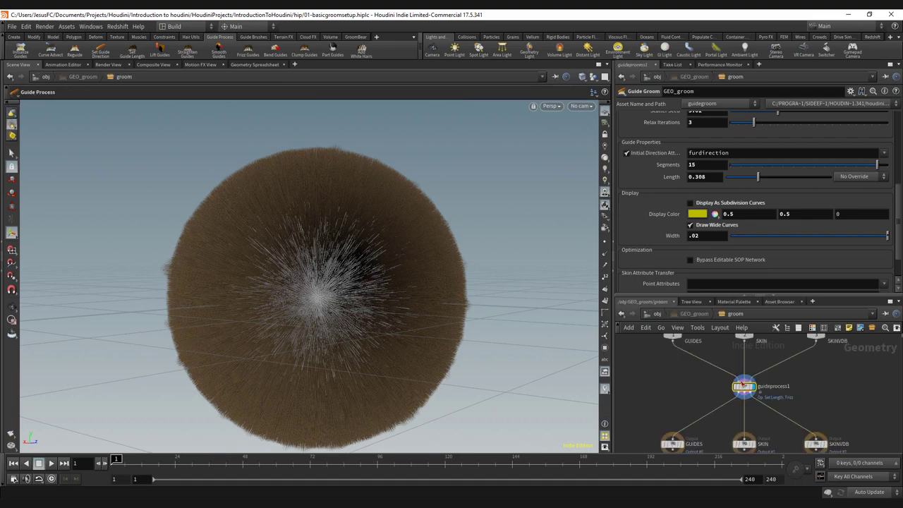
pyautogui.click(744, 386)
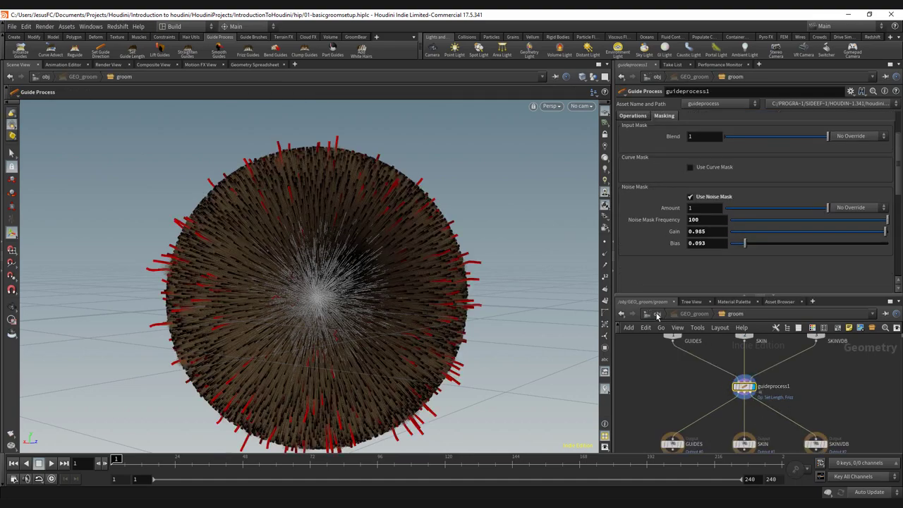
# Hide the GEO_hairgen hair at the object level and go back to guideprocess1 inside GEO_groom.
pyautogui.click(657, 315)
pyautogui.click(735, 381)
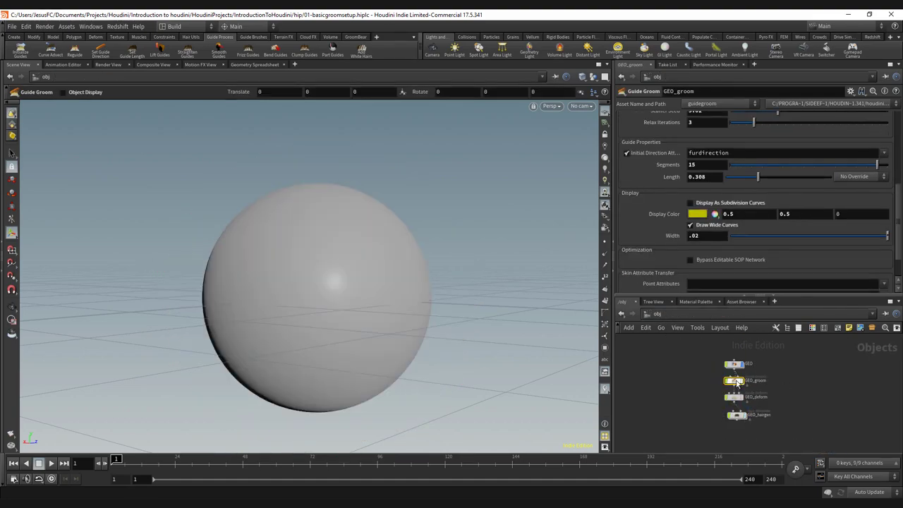
pyautogui.doubleClick(735, 381)
pyautogui.click(744, 385)
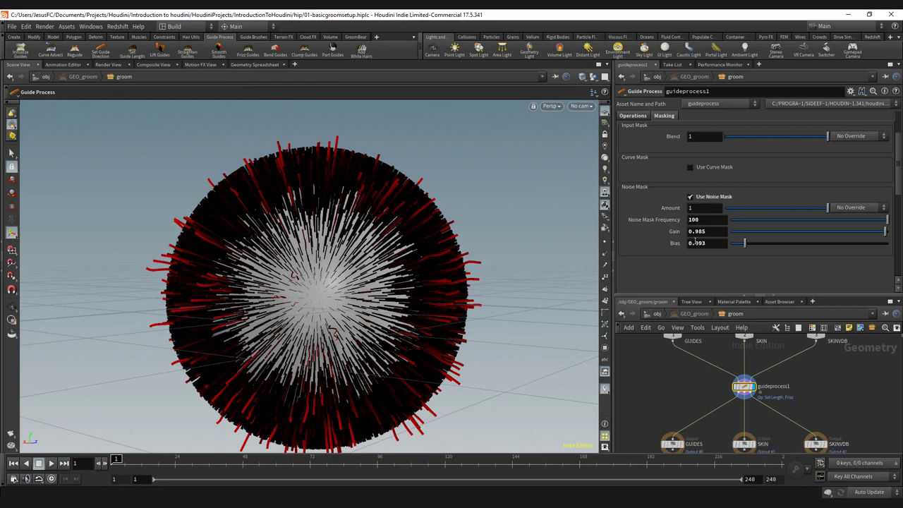
# Enable the curve mask in guideprocess1's masking options in addition to the noise mask.
pyautogui.click(691, 168)
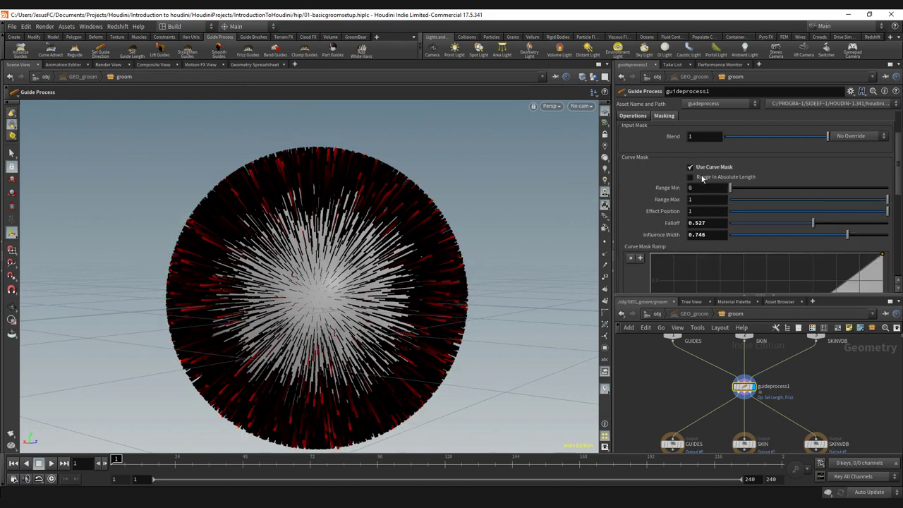
pyautogui.moveTo(898, 194); pyautogui.dragTo(893, 220)
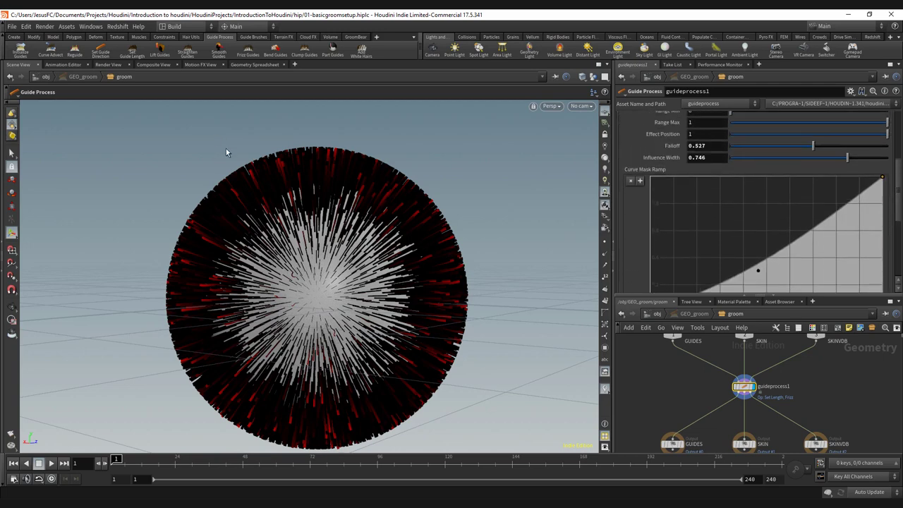